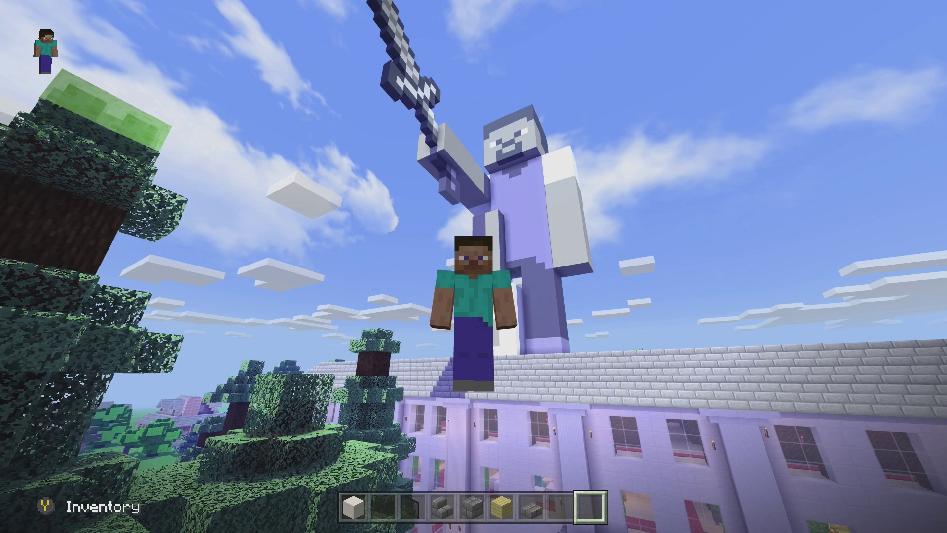
pyautogui.scroll(-1, 472, 507)
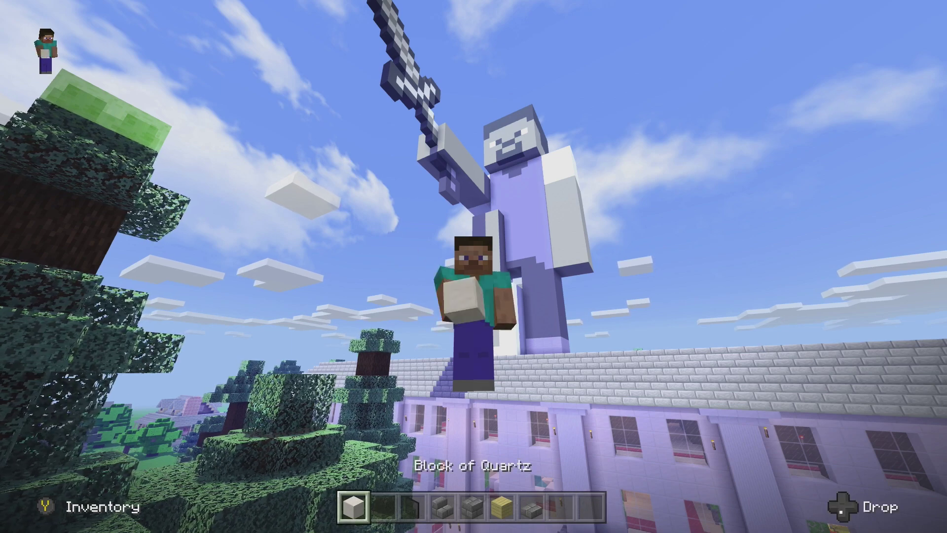
pyautogui.scroll(1, 473, 507)
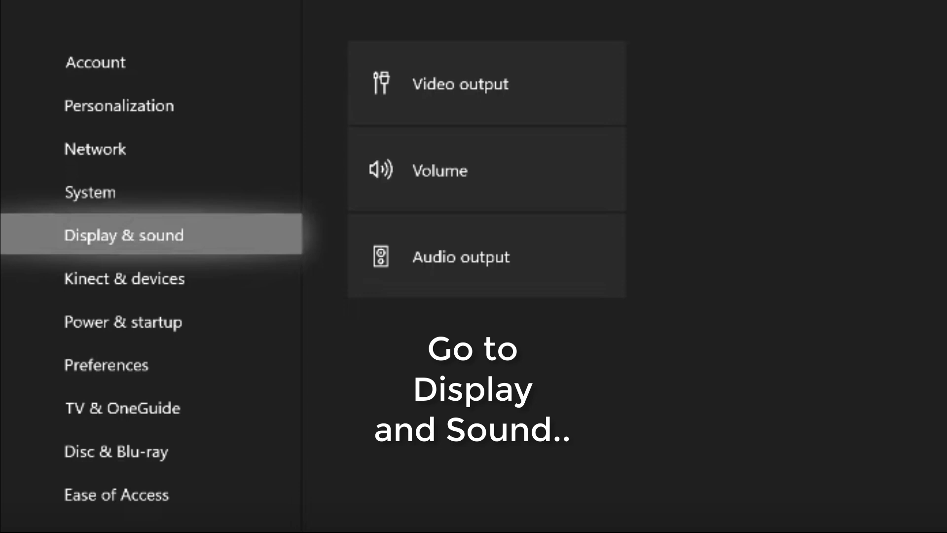
# - Open the Video fidelity & overscan settings under the console's video output options
pyautogui.press('Right')
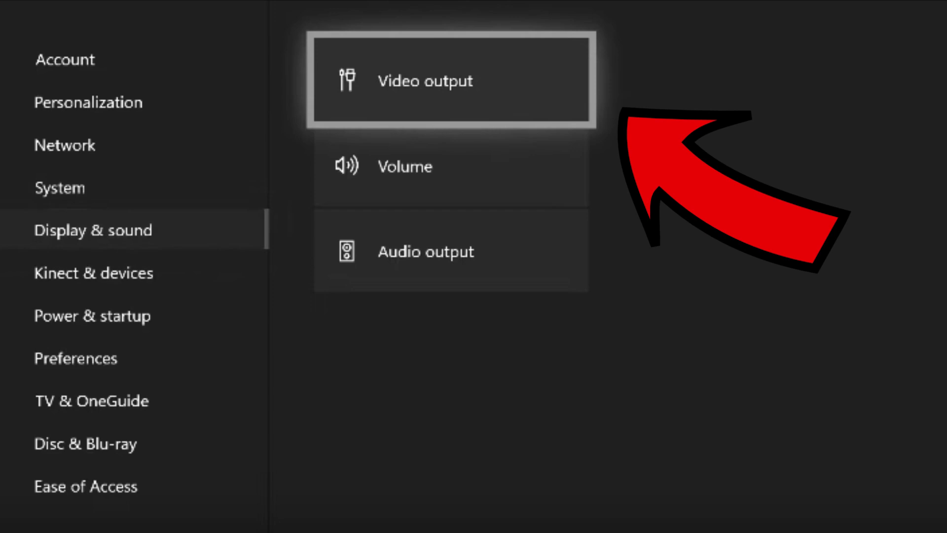
pyautogui.press('Return')
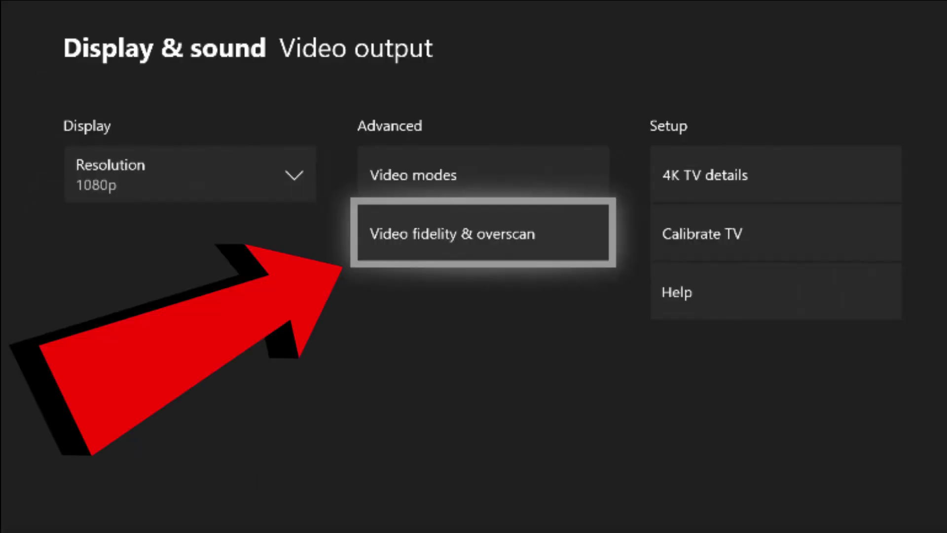
pyautogui.press('Return')
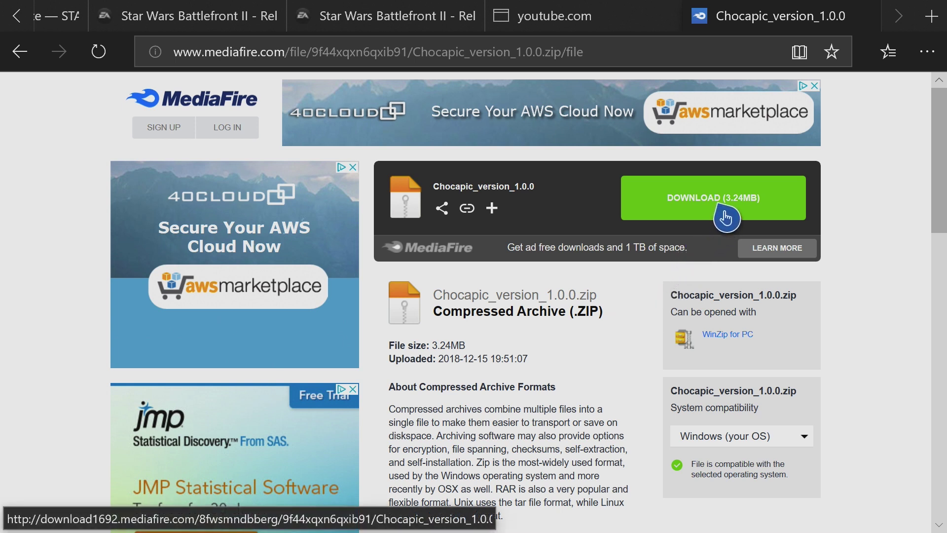
# - Copy the link of the Chocapic_version_1.0.0 download on the MediaFire page
pyautogui.rightClick(725, 217)
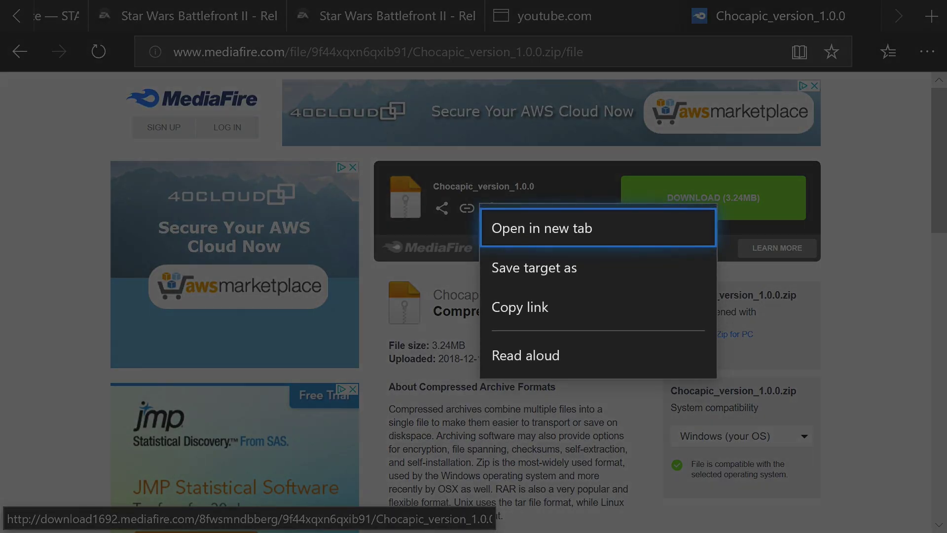
pyautogui.press('Down')
pyautogui.press('Down')
pyautogui.press('Return')
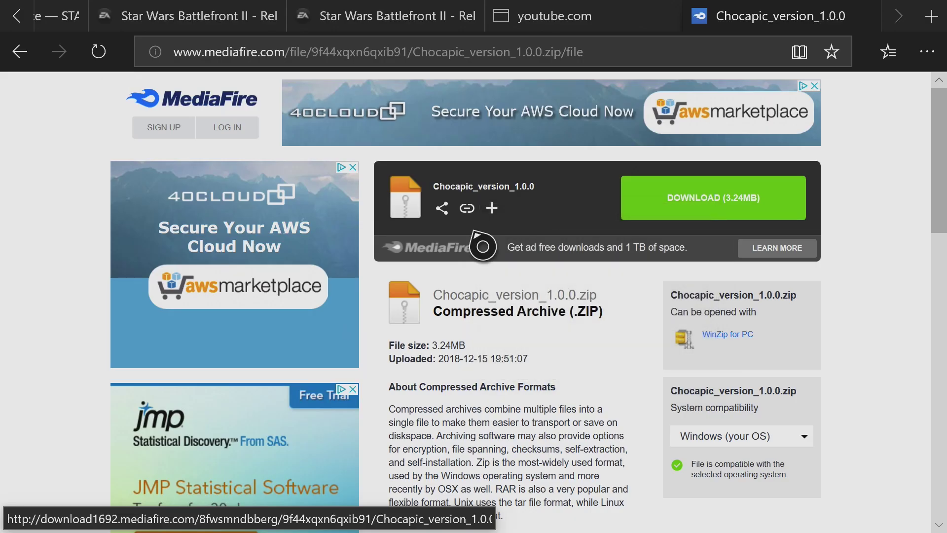
# - Switch to the File Downloader app from the console's guide
pyautogui.press('super')
pyautogui.press('Down')
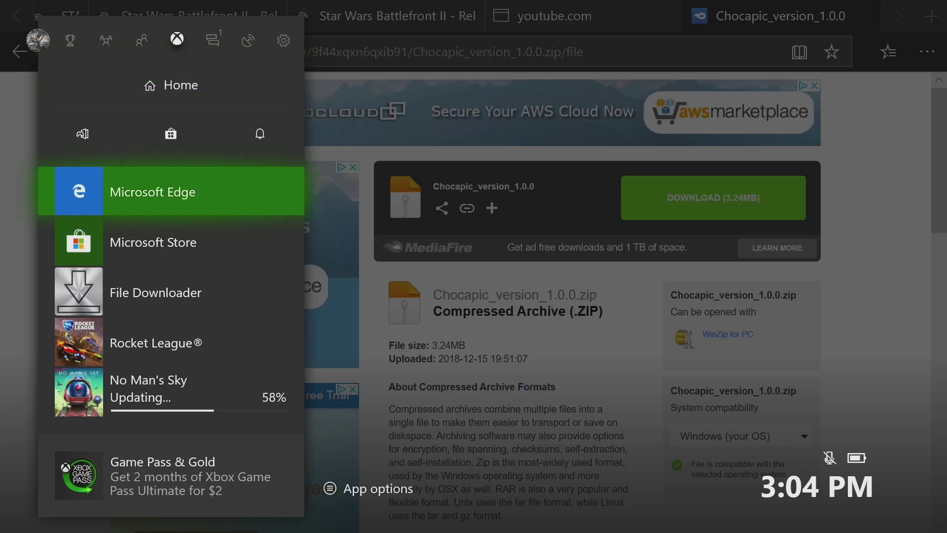
pyautogui.press('Up')
pyautogui.press('Down')
pyautogui.press('Down')
pyautogui.press('Down')
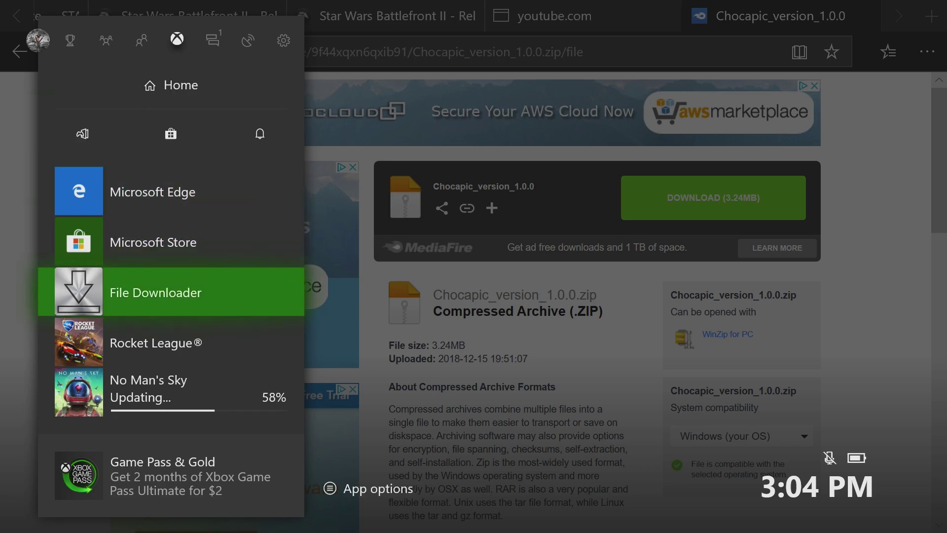
pyautogui.press('Return')
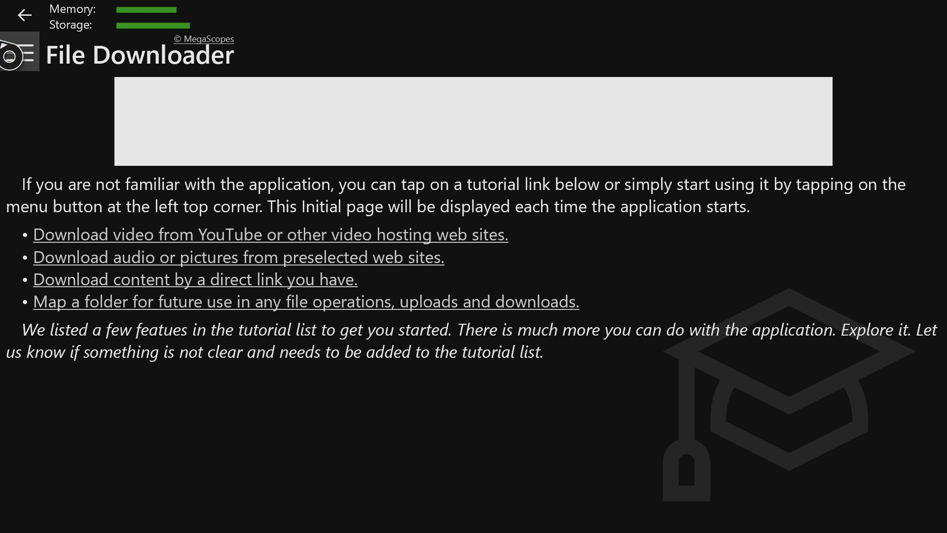
# - Start a new download from a URL and choose Local Storage as its destination folder
pyautogui.click(9, 56)
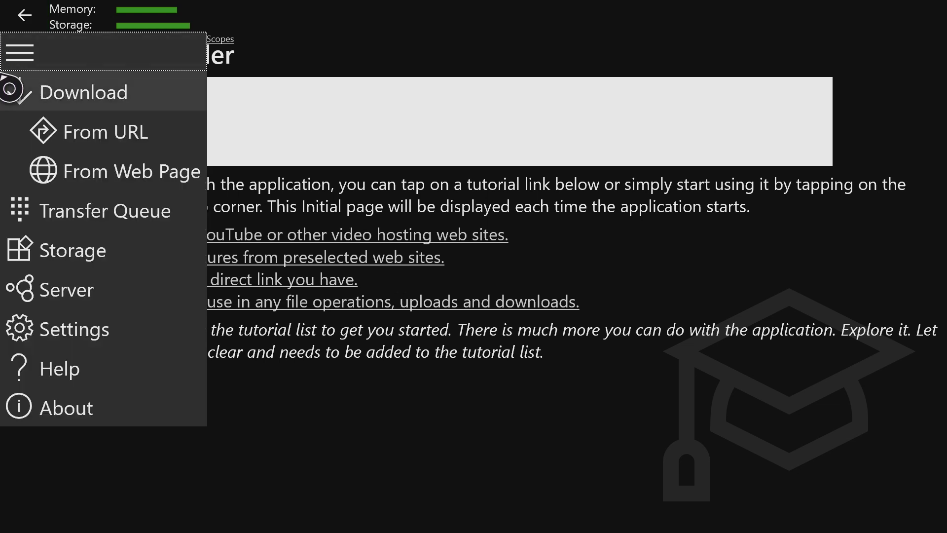
pyautogui.click(11, 138)
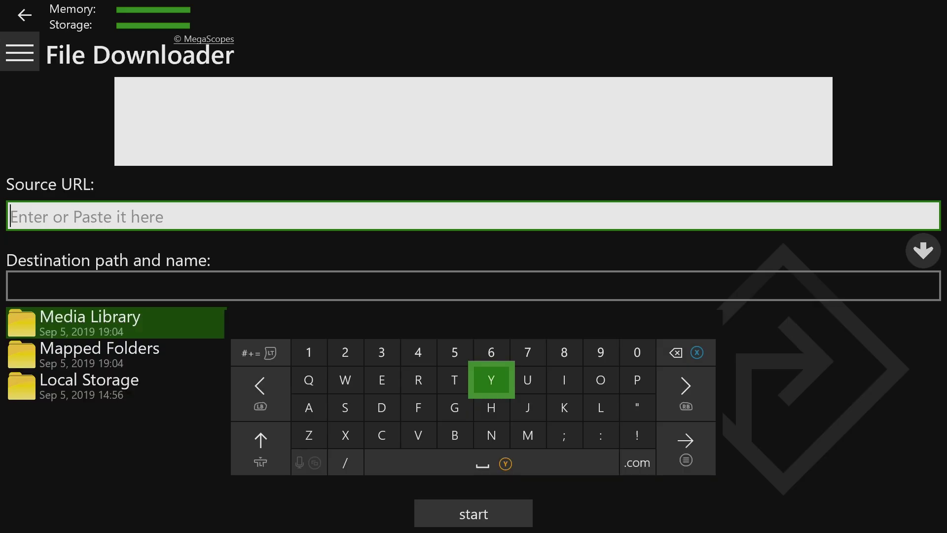
pyautogui.click(195, 395)
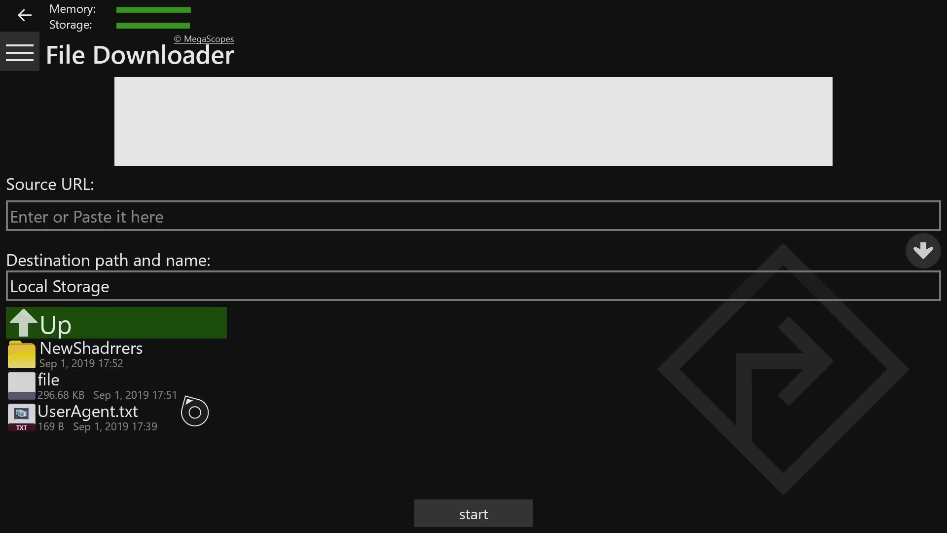
# - Paste the copied MediaFire link as the source URL and start downloading it to Local Storage\Chocapic_version_1.0.0.zip
pyautogui.click(209, 216)
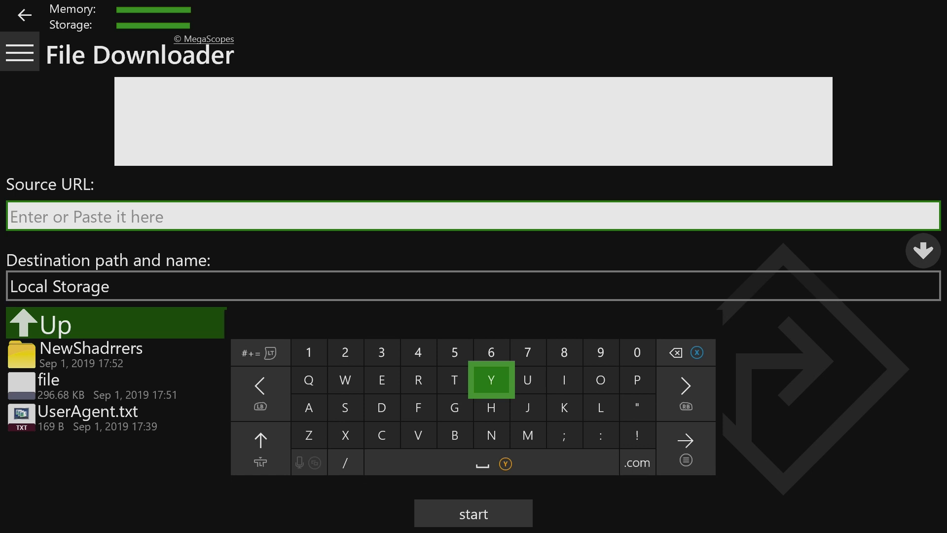
pyautogui.rightClick(492, 208)
pyautogui.press('Return')
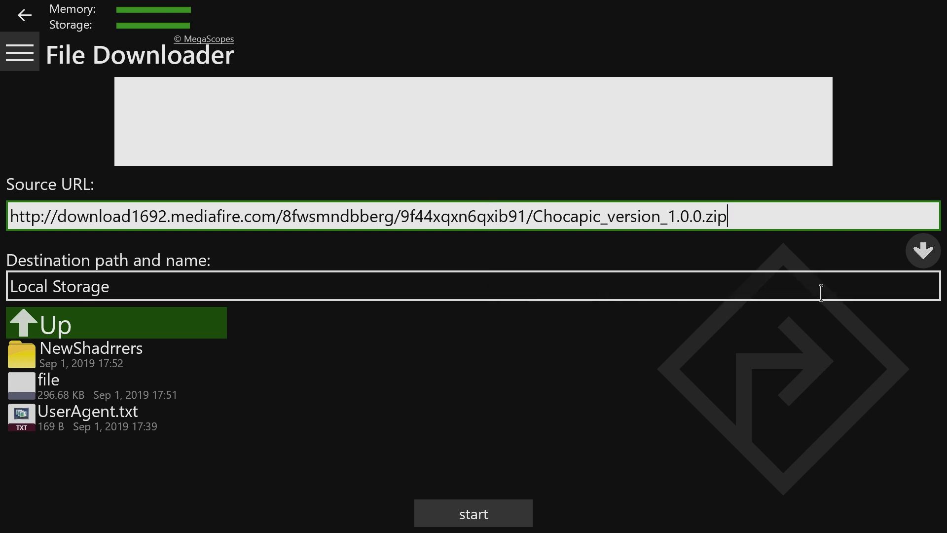
pyautogui.click(906, 292)
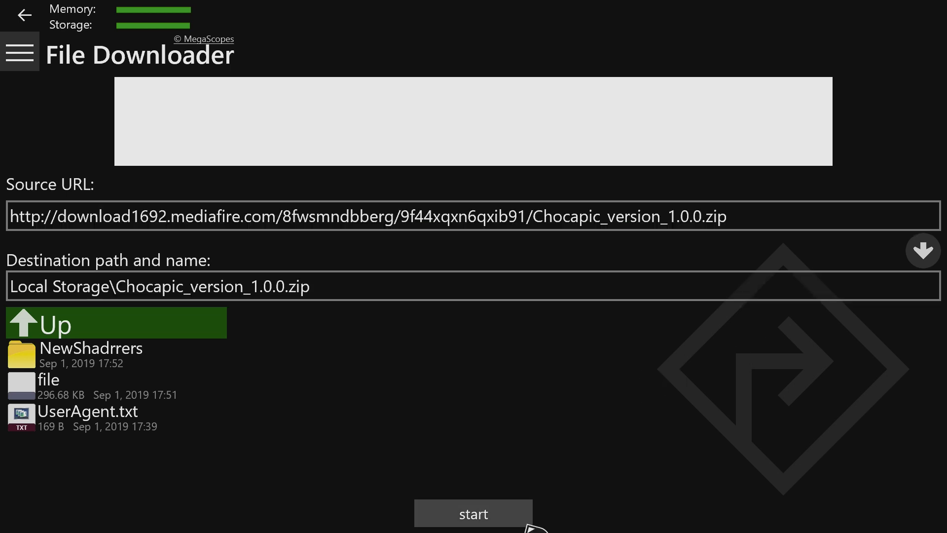
pyautogui.click(513, 507)
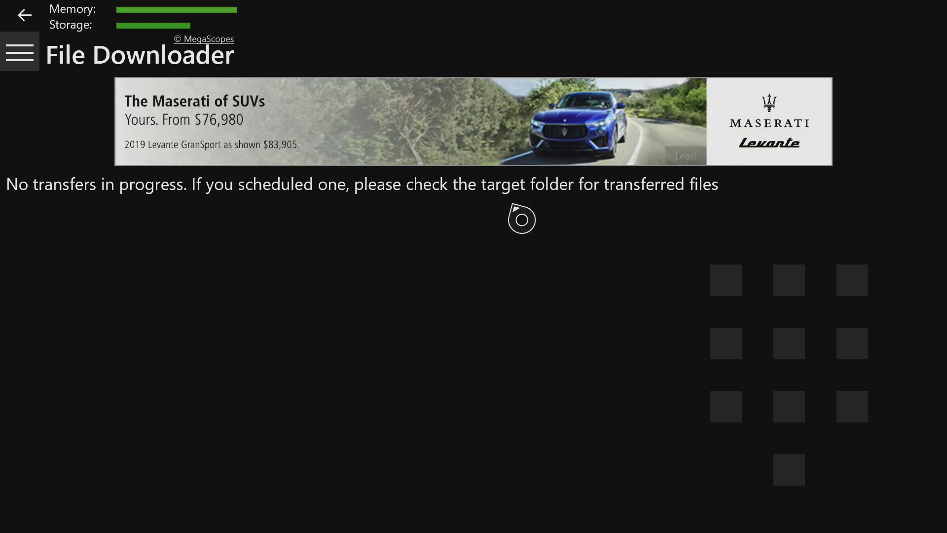
# - Browse the app's storage to Local Storage and check the contents of the downloaded Chocapic_version_1.0.0.zip
pyautogui.click(20, 55)
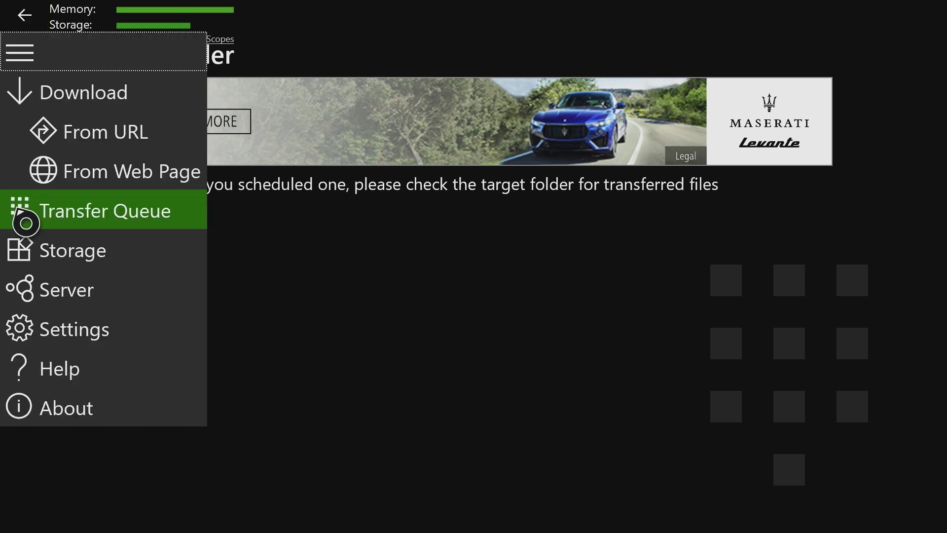
pyautogui.click(19, 257)
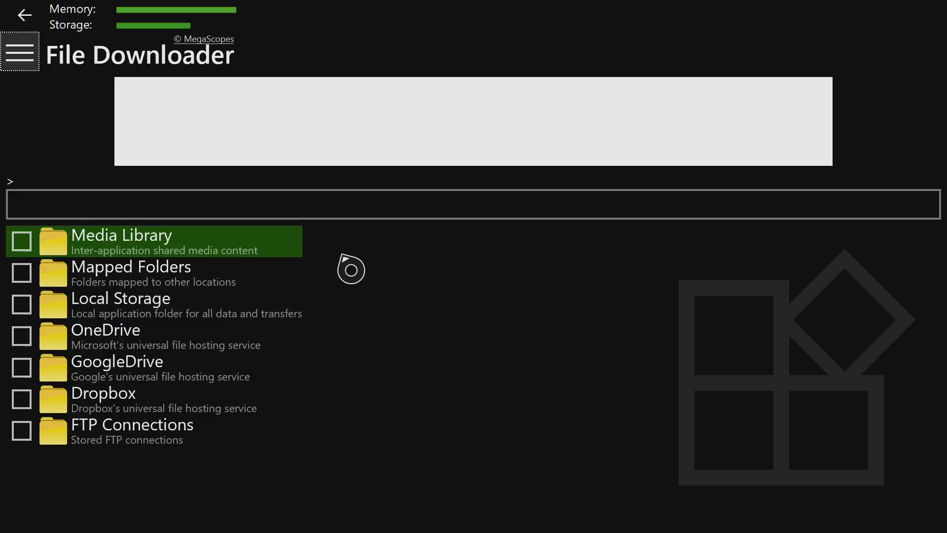
pyautogui.click(165, 315)
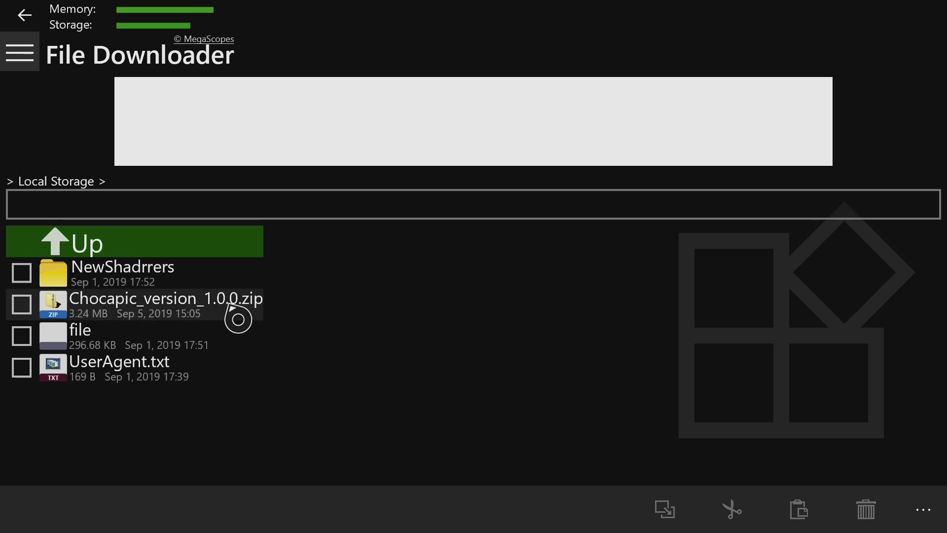
pyautogui.click(238, 318)
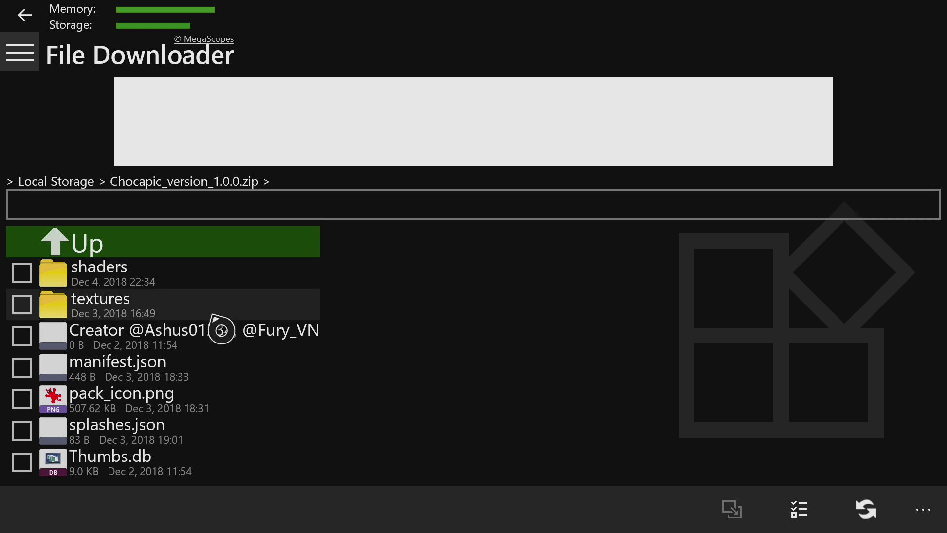
pyautogui.press('Escape')
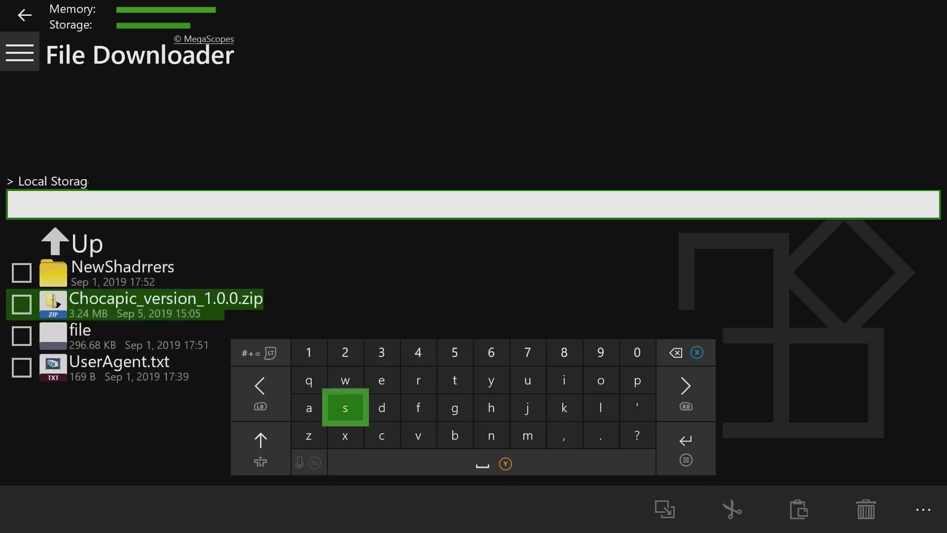
# - Create a new folder named "chocapic shader" in Local Storage and return to the file list
pyautogui.write('chocapi')
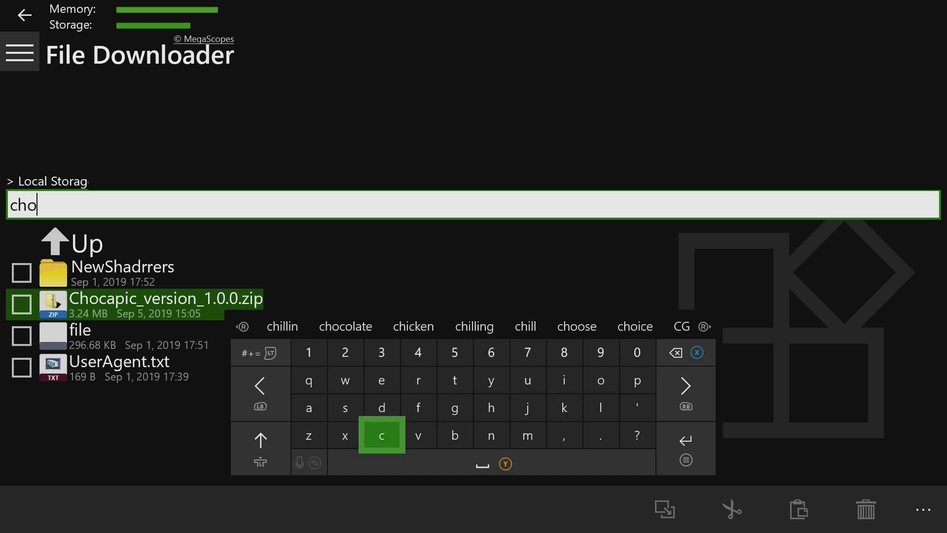
pyautogui.write('c shader')
pyautogui.press('Return')
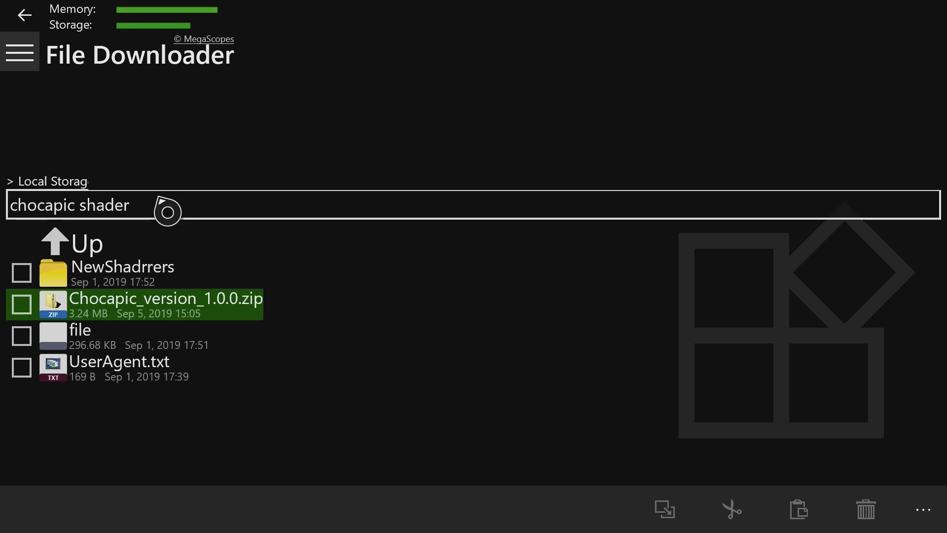
pyautogui.click(923, 513)
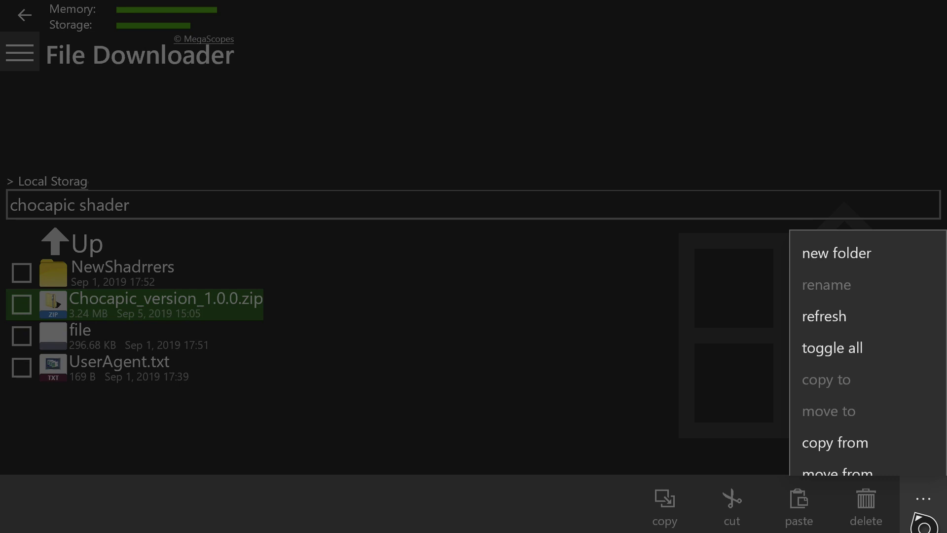
pyautogui.click(923, 234)
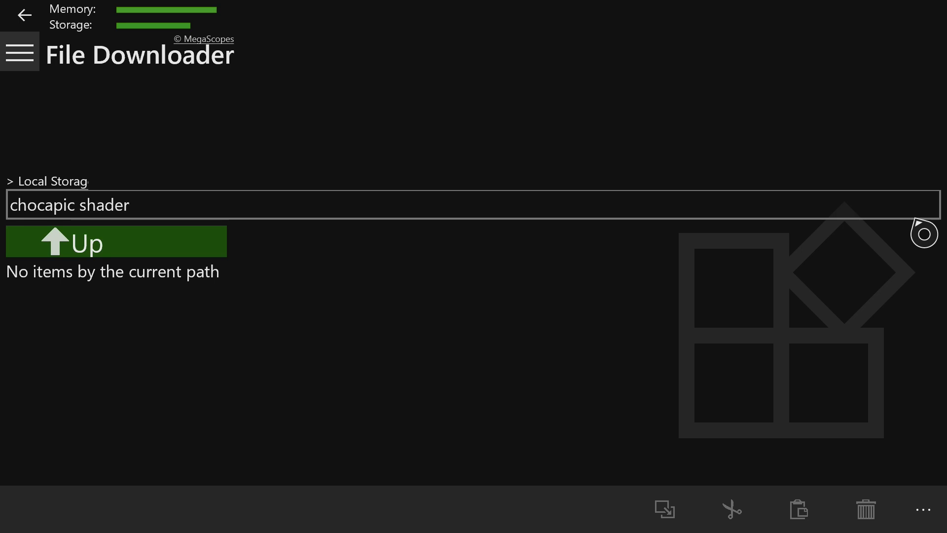
pyautogui.press('Return')
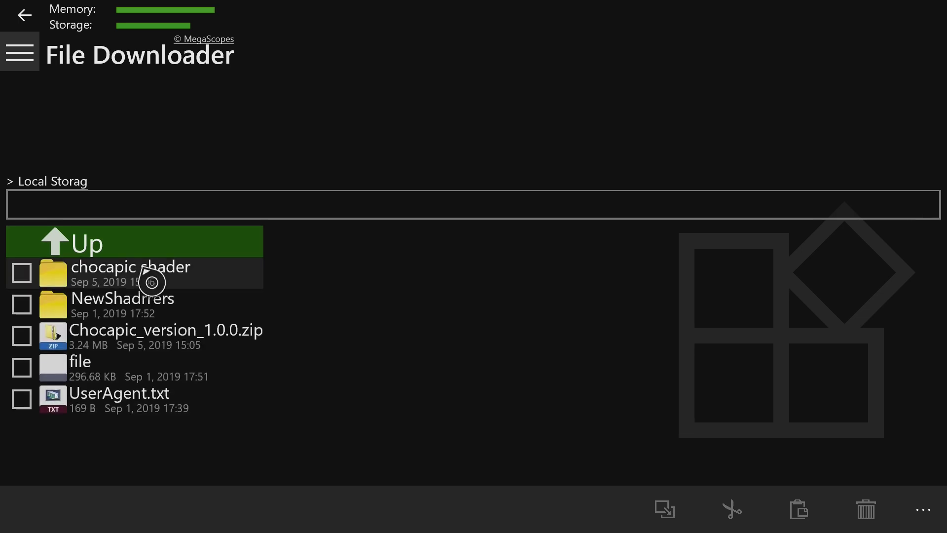
# - Open Chocapic_version_1.0.0.zip and toggle the selection of all the files and folders inside it
pyautogui.click(188, 345)
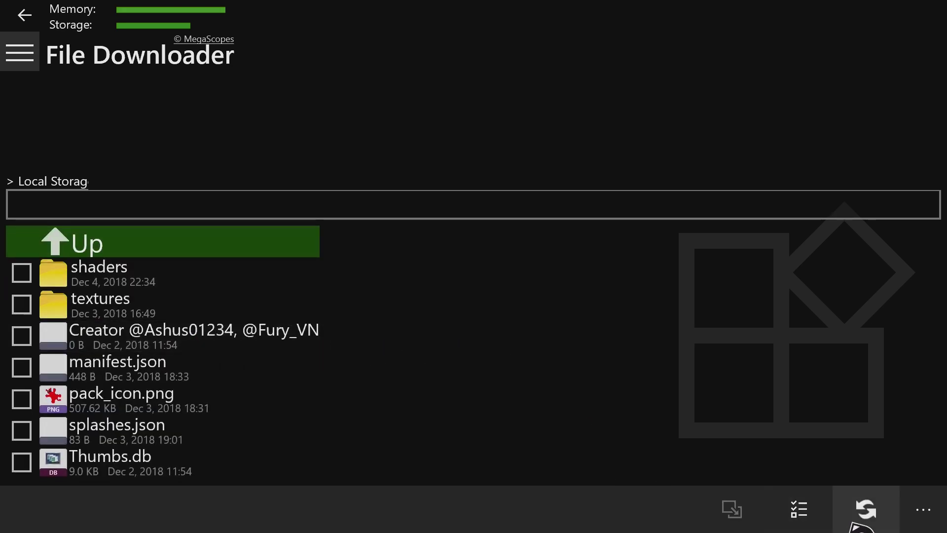
pyautogui.click(793, 524)
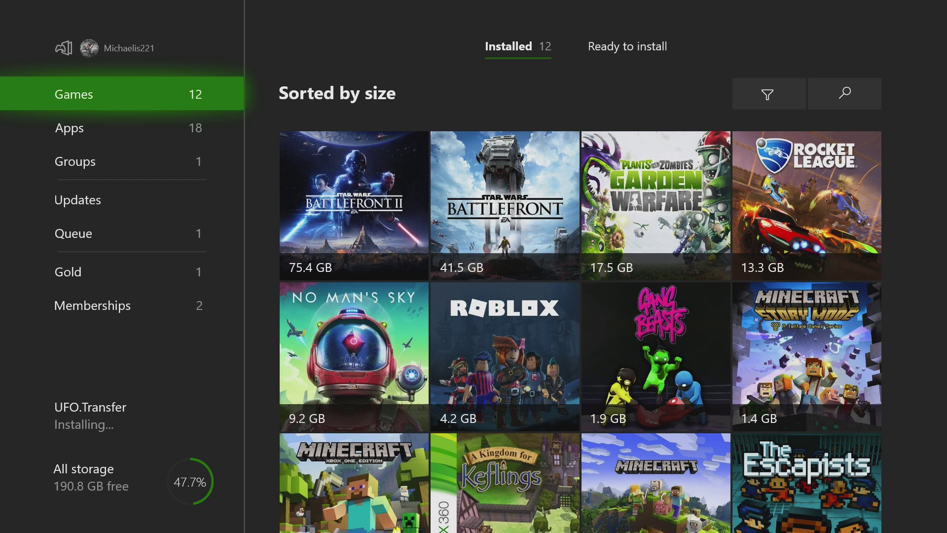
# - Find UFO.Transfer among the console's installed apps and open it
pyautogui.press('Down')
pyautogui.press('Right')
pyautogui.press('Down')
pyautogui.press('Down')
pyautogui.press('Down')
pyautogui.press('Down')
pyautogui.press('Up')
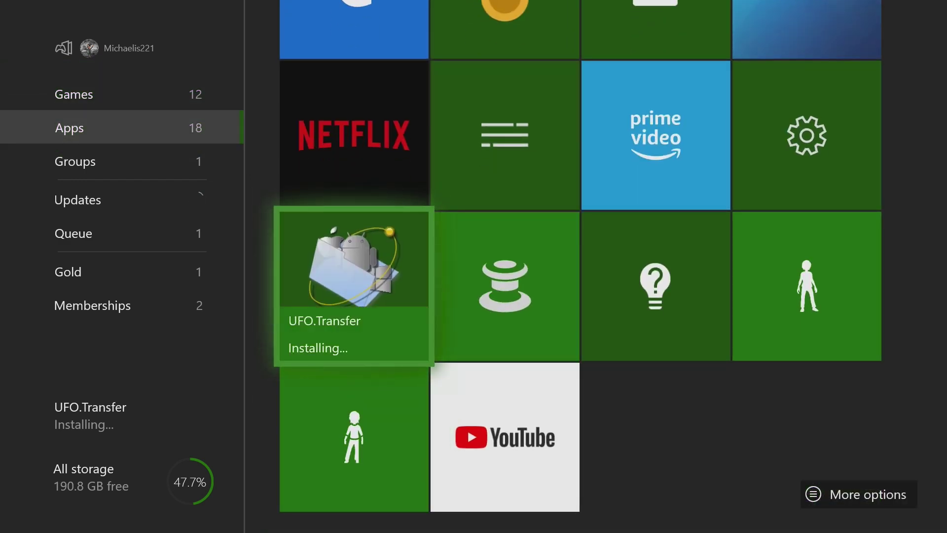
pyautogui.press('Return')
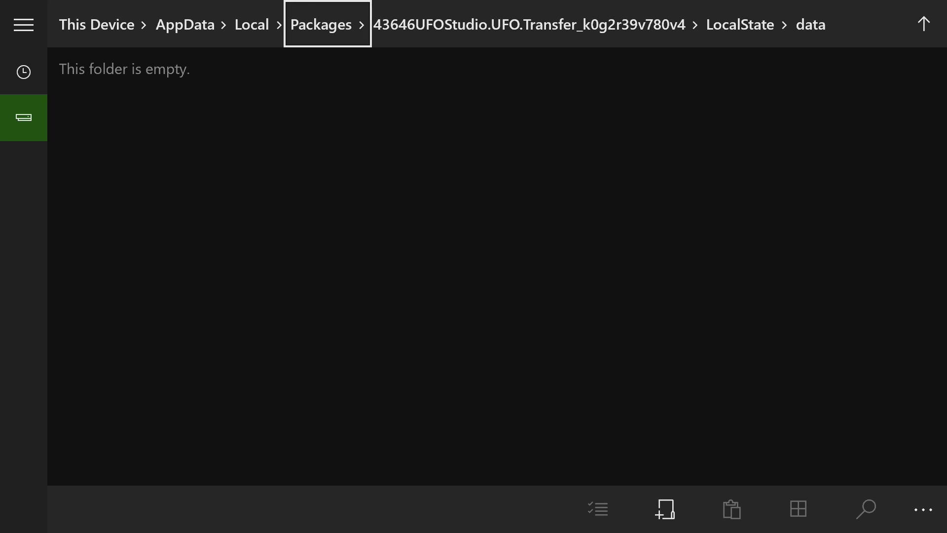
# - Open the Packages folder and look through the app packages stored on the device
pyautogui.press('Return')
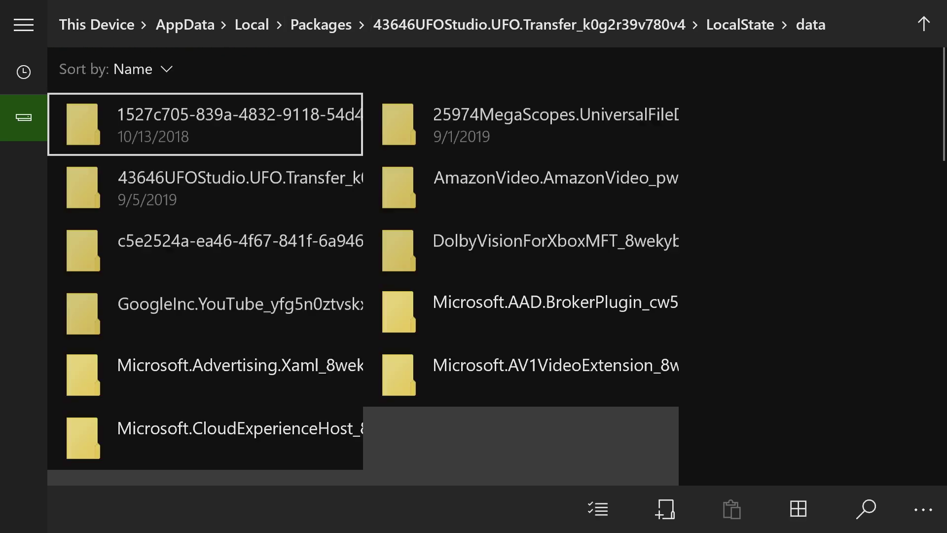
pyautogui.press('Right')
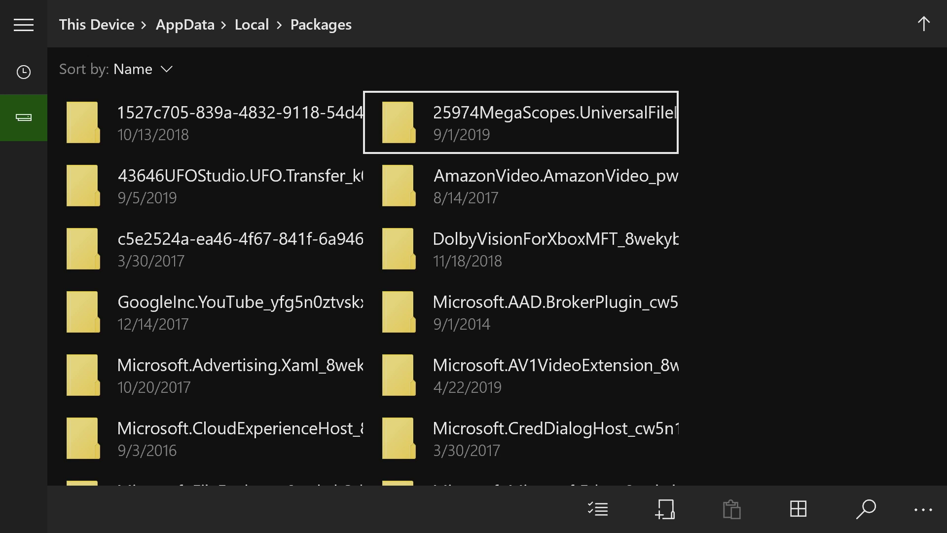
pyautogui.press('Left')
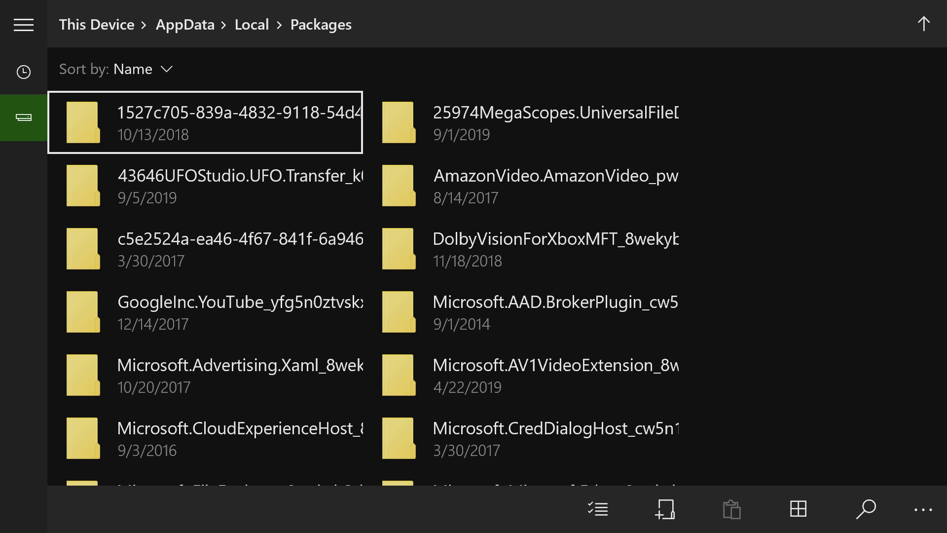
pyautogui.press('Down')
pyautogui.press('Down')
pyautogui.press('Down')
pyautogui.press('Down')
pyautogui.press('Down')
pyautogui.press('Down')
pyautogui.press('Down')
pyautogui.press('Down')
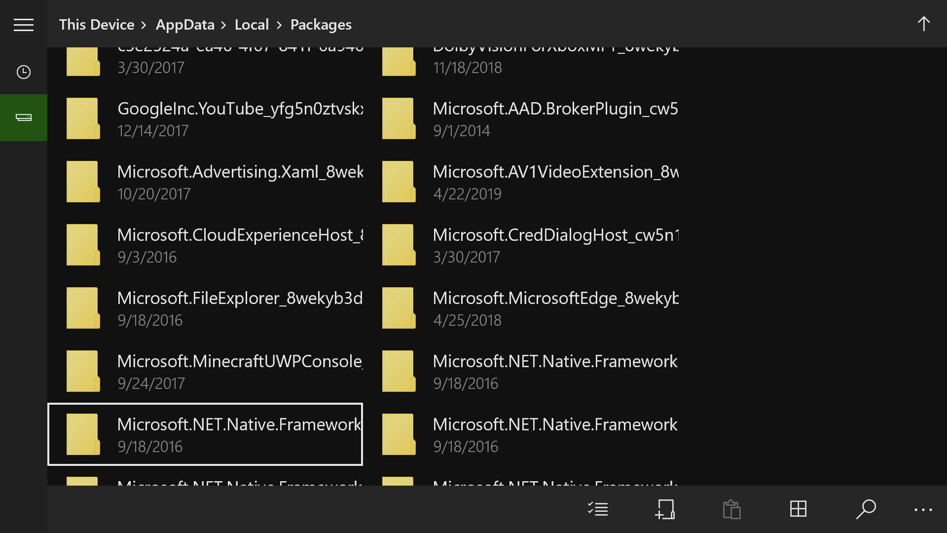
pyautogui.press('Up')
pyautogui.press('Up')
pyautogui.press('Up')
pyautogui.press('Up')
pyautogui.press('Up')
pyautogui.press('Up')
pyautogui.press('Up')
pyautogui.press('Up')
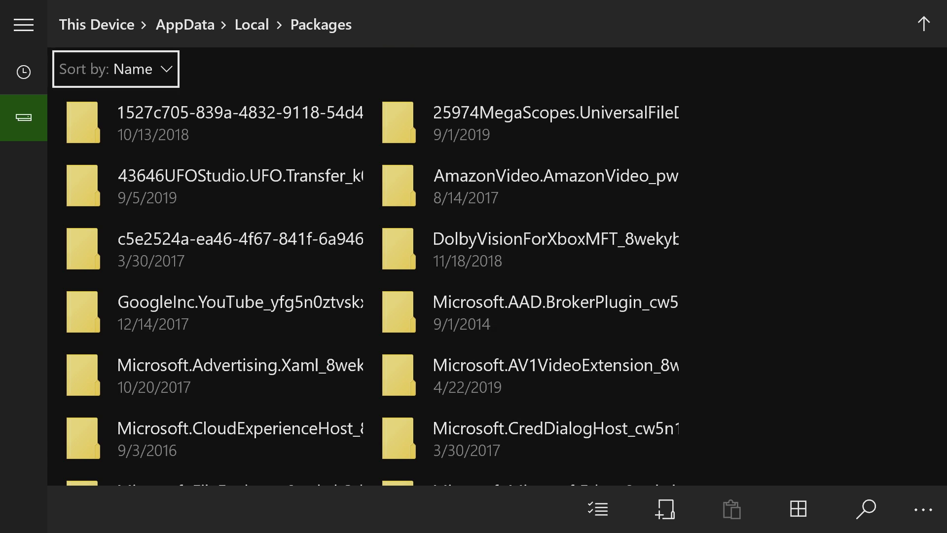
# - Open the LocalState folder of the 25974MegaScopes.UniversalFileDownloader package
pyautogui.press('Right')
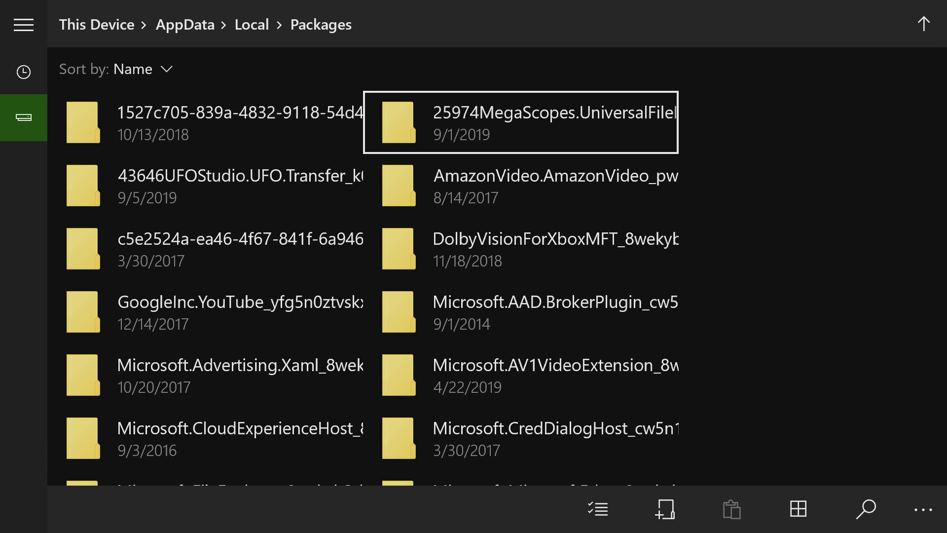
pyautogui.press('Return')
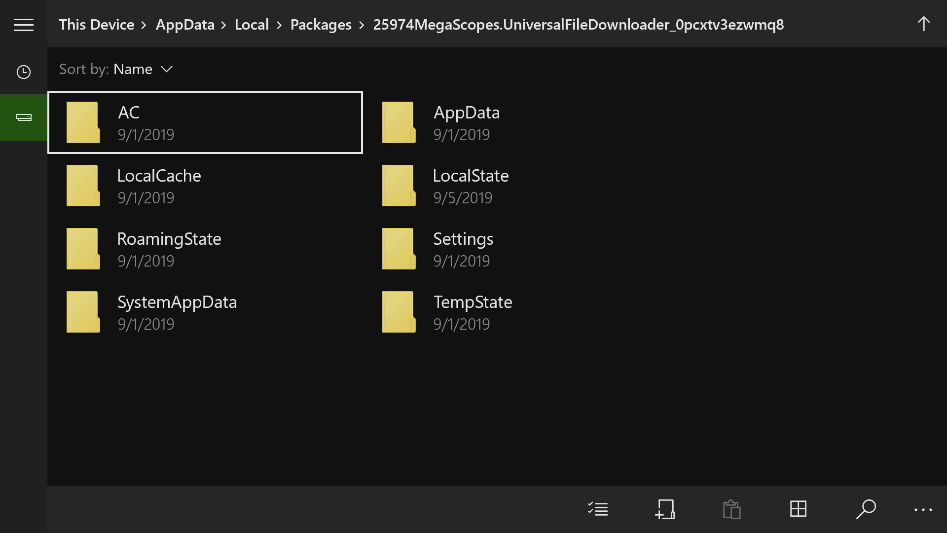
pyautogui.press('Down')
pyautogui.press('Right')
pyautogui.press('Return')
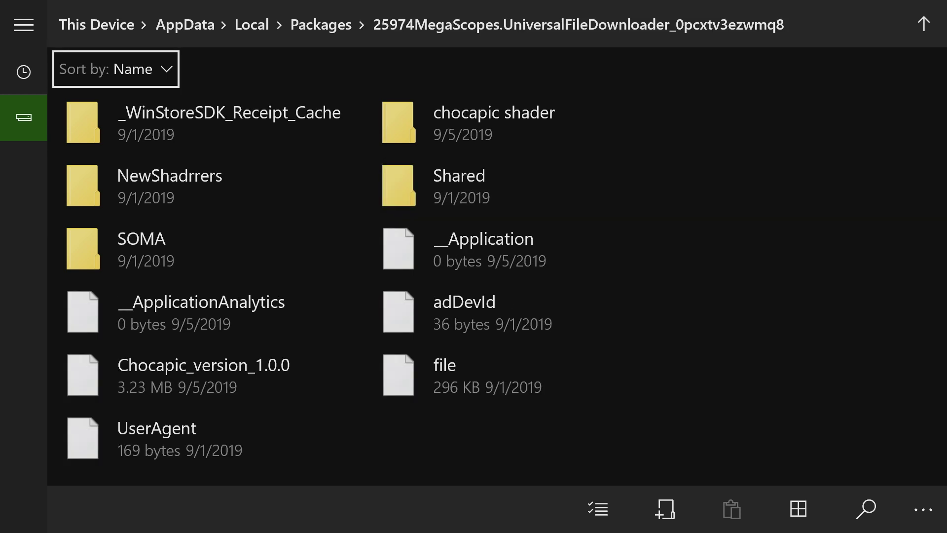
# - Copy the "chocapic shader" folder from the downloader's LocalState
pyautogui.press('Down')
pyautogui.press('Down')
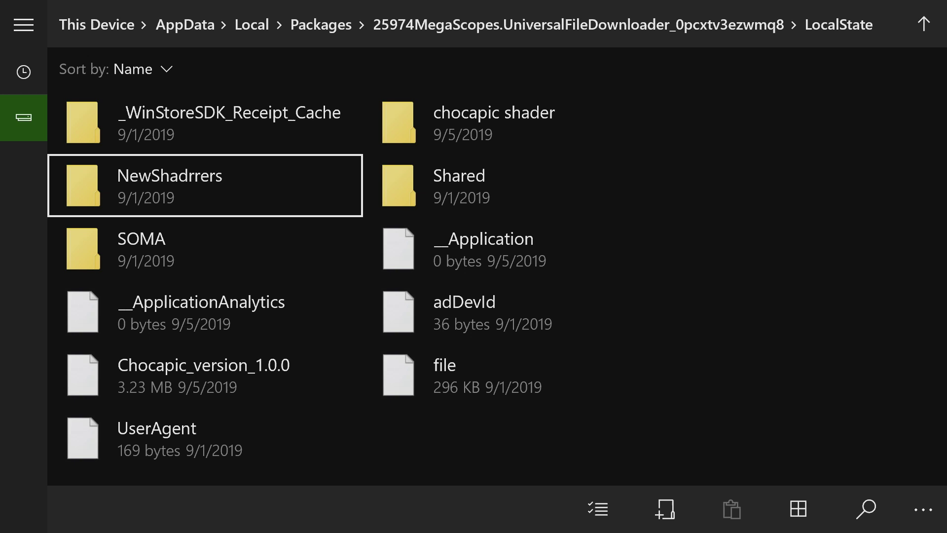
pyautogui.press('Right')
pyautogui.press('Menu')
pyautogui.press('Down')
pyautogui.press('Down')
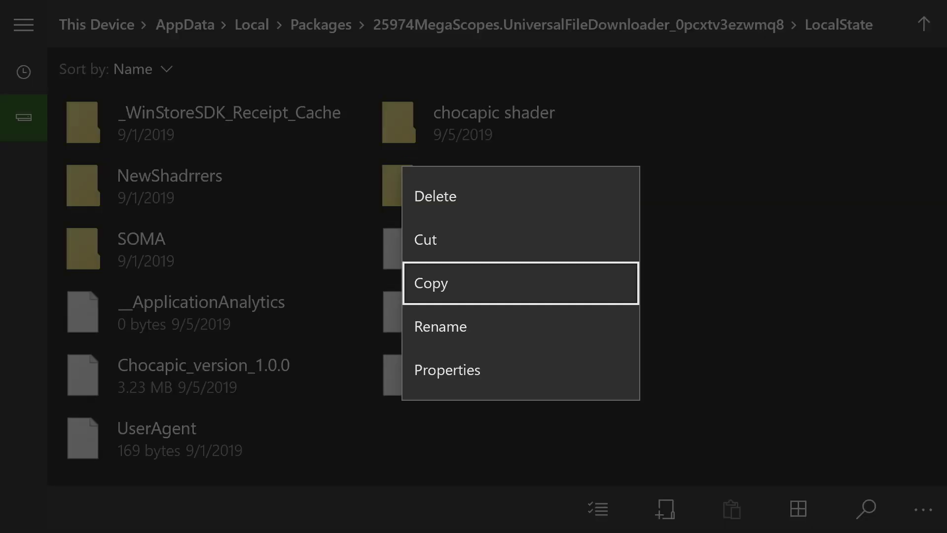
pyautogui.press('Return')
# - Return to the Packages folder
pyautogui.press('Left')
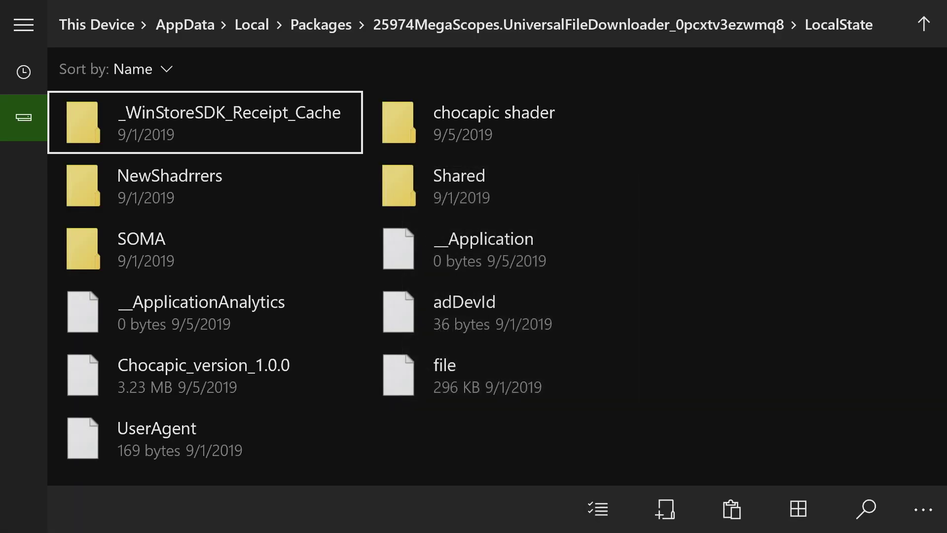
pyautogui.press('Up')
pyautogui.press('Up')
pyautogui.press('Right')
pyautogui.press('Right')
pyautogui.press('Right')
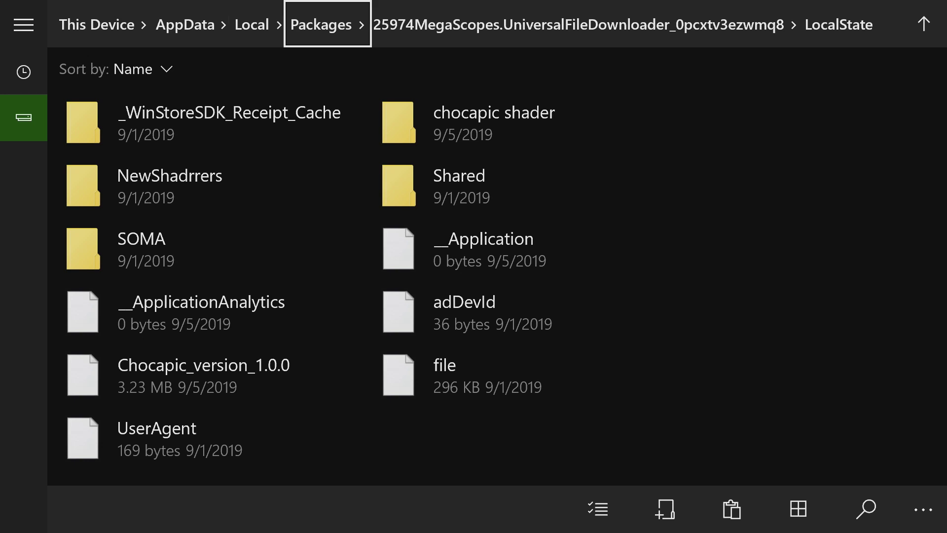
pyautogui.press('Return')
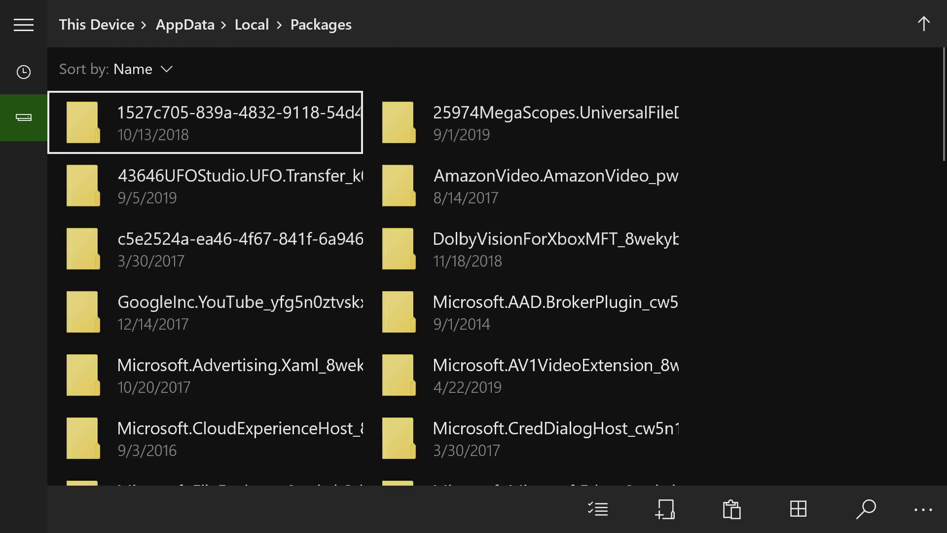
# - Find the Microsoft.MinecraftUWPConsole package among the app packages and open it
pyautogui.press('Down')
pyautogui.press('Down')
pyautogui.press('Down')
pyautogui.press('Down')
pyautogui.press('Down')
pyautogui.press('Down')
pyautogui.press('Down')
pyautogui.press('Down')
pyautogui.press('Down')
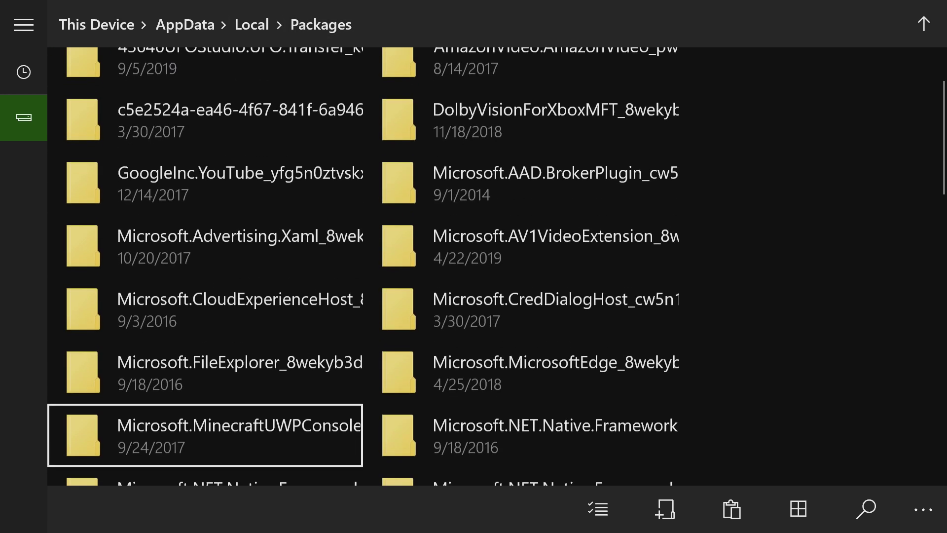
pyautogui.press('Down')
pyautogui.press('Down')
pyautogui.press('Down')
pyautogui.press('Down')
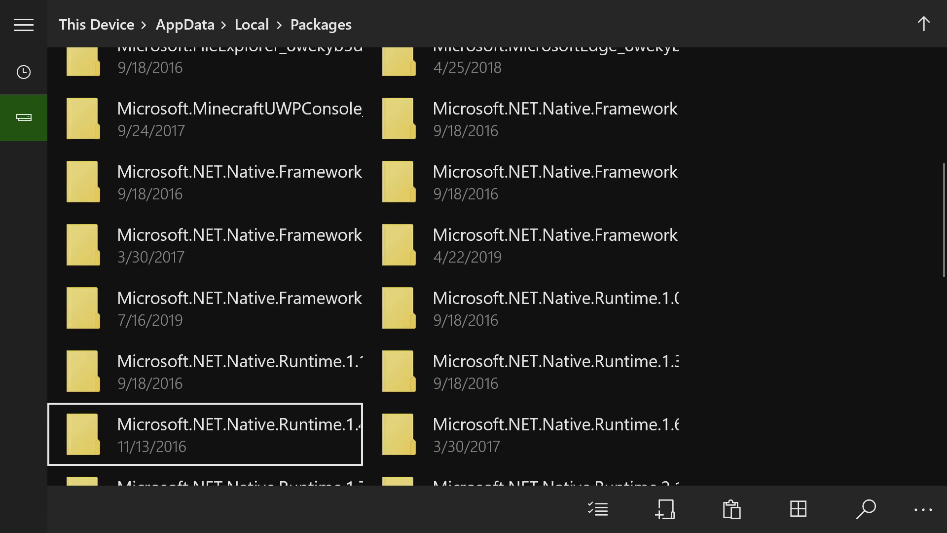
pyautogui.press('Down')
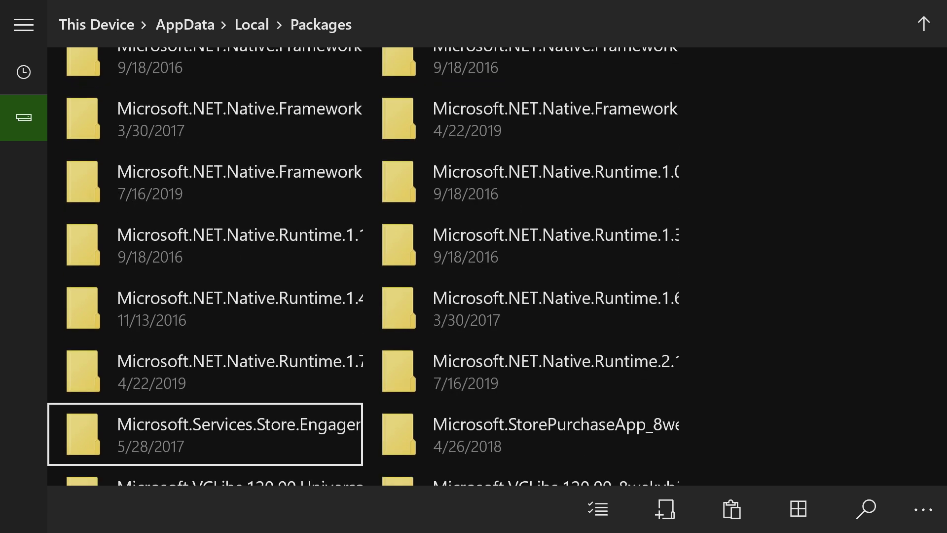
pyautogui.press('pageup')
pyautogui.press('Return')
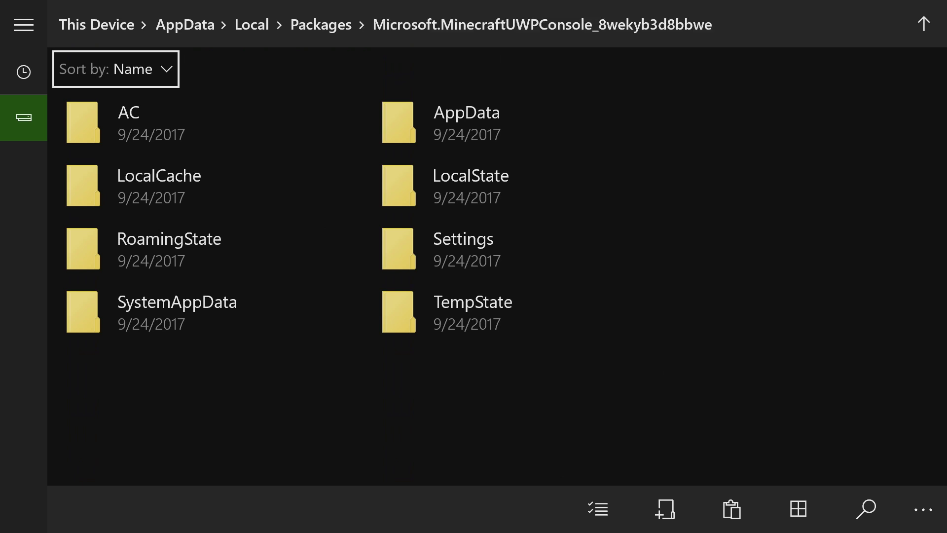
# - Browse through Minecraft's LocalState and games folders into com.mojang
pyautogui.press('Down')
pyautogui.press('Right')
pyautogui.press('Down')
pyautogui.press('Return')
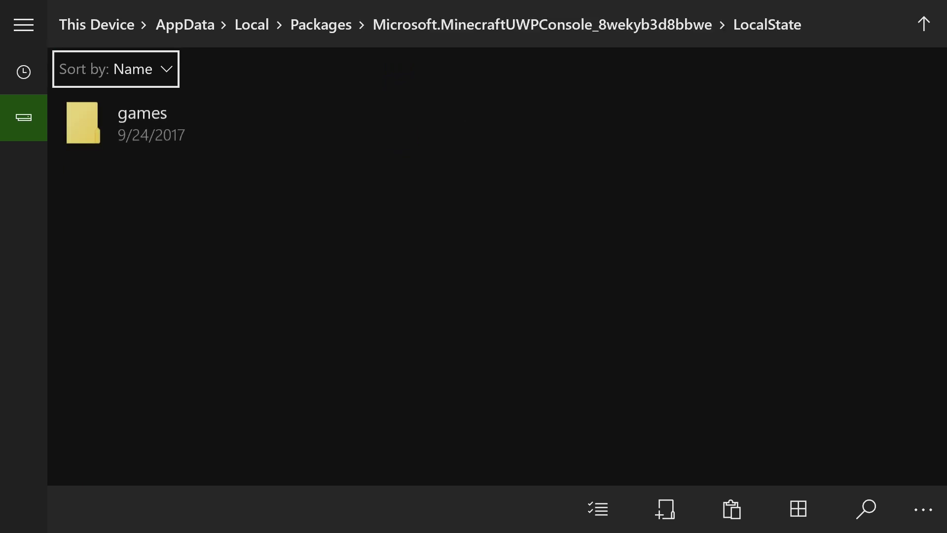
pyautogui.press('Down')
pyautogui.press('Return')
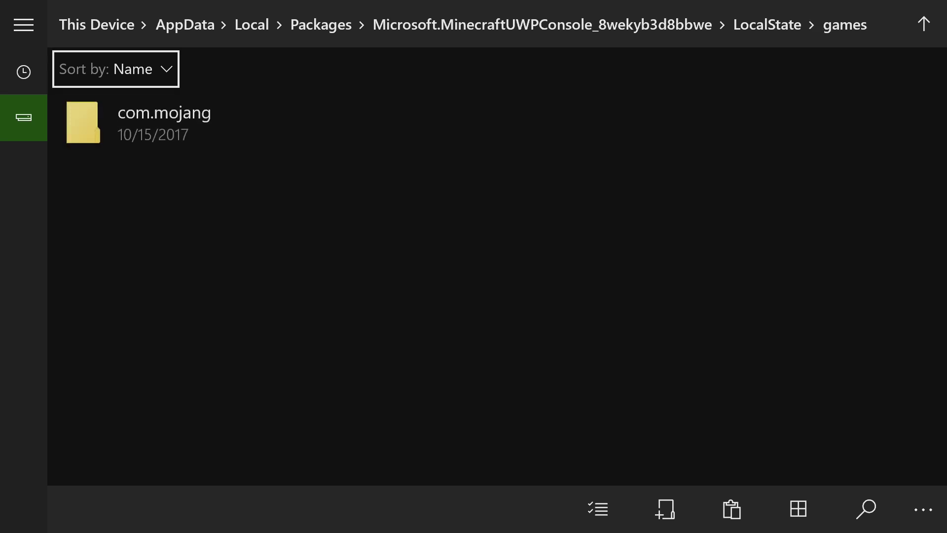
pyautogui.press('Down')
pyautogui.press('Return')
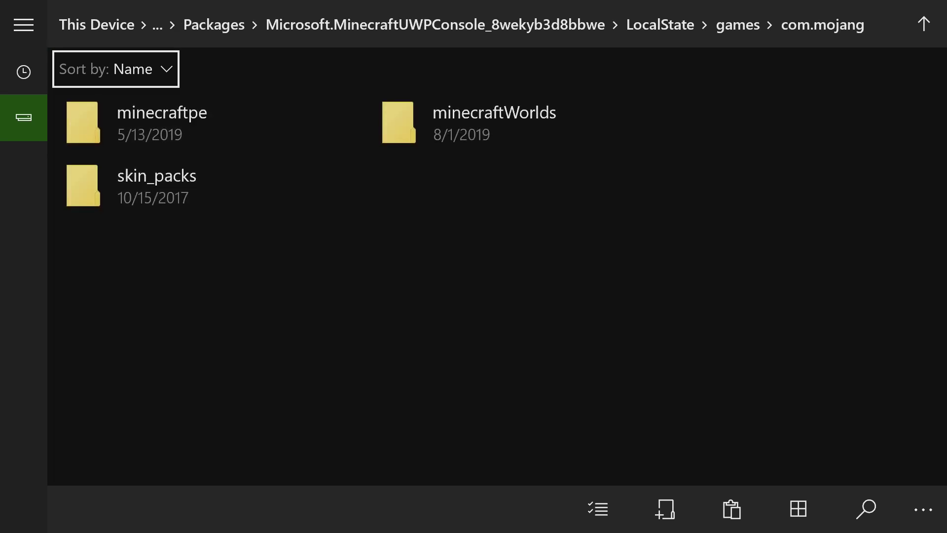
pyautogui.press('Down')
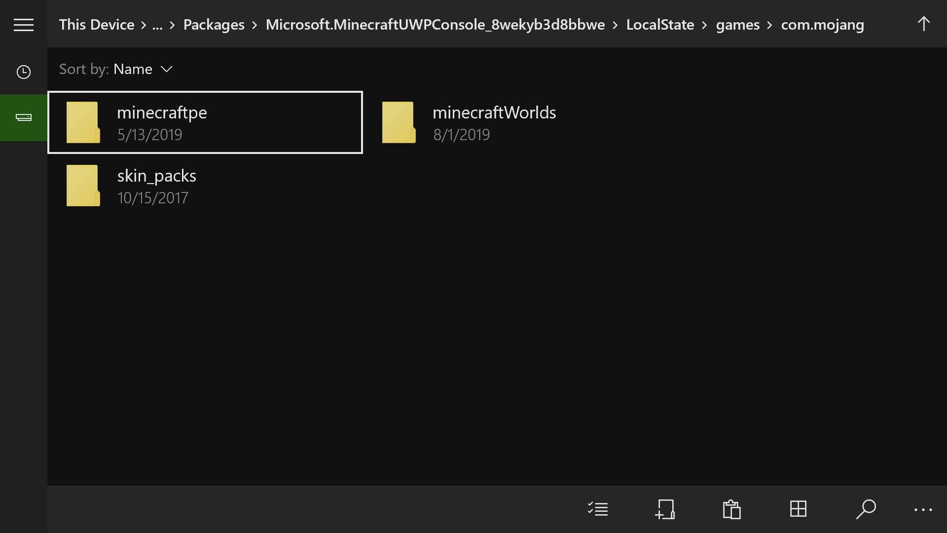
pyautogui.press('Right')
pyautogui.press('Left')
pyautogui.press('Down')
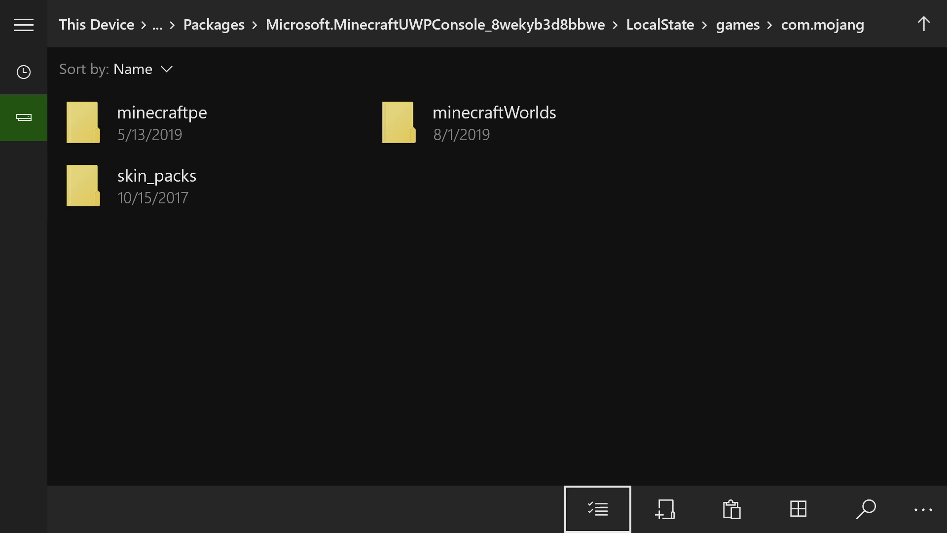
pyautogui.press('Right')
pyautogui.press('Right')
pyautogui.press('Right')
pyautogui.press('Right')
pyautogui.press('Right')
pyautogui.press('Return')
pyautogui.press('Escape')
# - Create a new folder named "resource_packs" in com.mojang
pyautogui.press('Left')
pyautogui.press('Left')
pyautogui.press('Left')
pyautogui.press('Left')
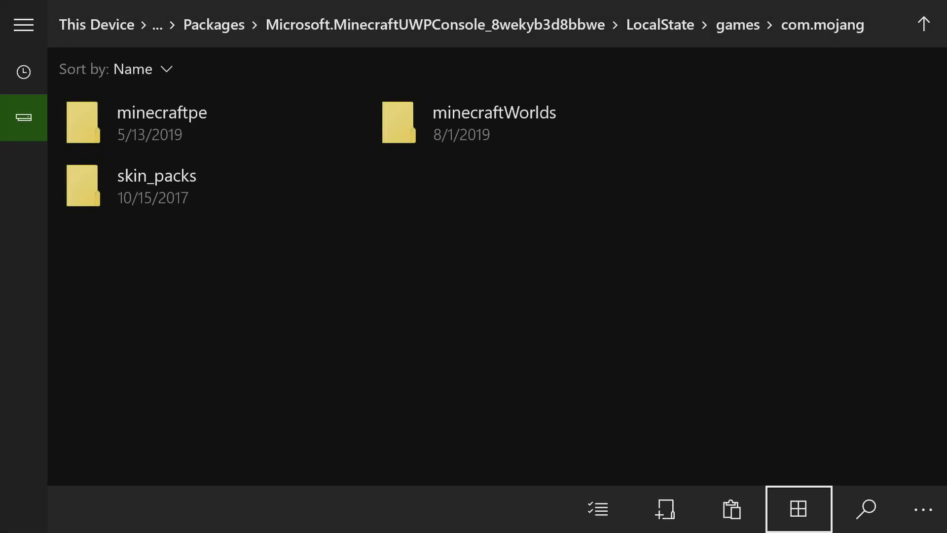
pyautogui.press('Return')
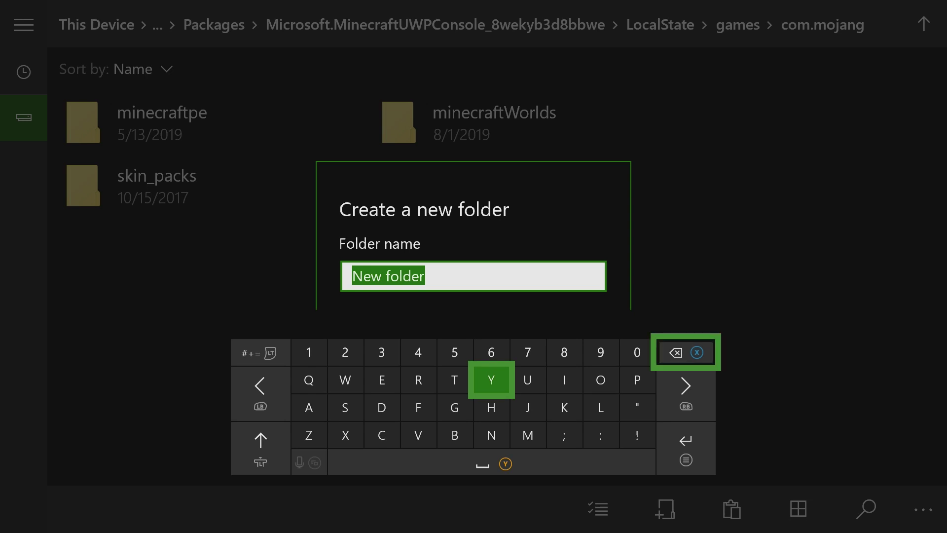
pyautogui.press('BackSpace')
pyautogui.press('Left')
pyautogui.press('Down')
pyautogui.press('Right')
pyautogui.press('Right')
pyautogui.write('r')
pyautogui.press('BackSpace')
pyautogui.press('Left')
pyautogui.press('Left')
pyautogui.press('Up')
pyautogui.press('Left')
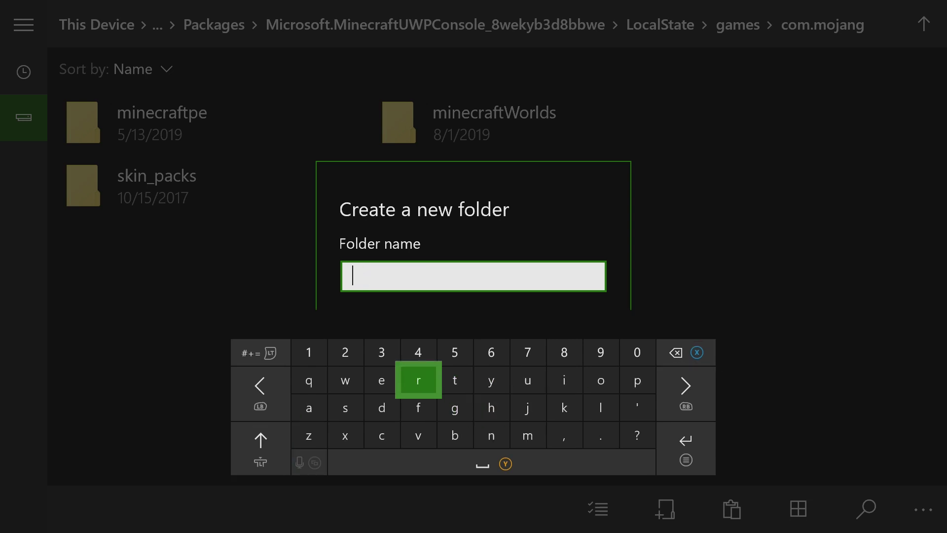
pyautogui.write('res')
pyautogui.press('Right')
pyautogui.press('Right')
pyautogui.press('Right')
pyautogui.press('Right')
pyautogui.press('Right')
pyautogui.press('Right')
pyautogui.press('Right')
pyautogui.press('Up')
pyautogui.press('Right')
pyautogui.write('o')
pyautogui.press('Left')
pyautogui.press('Left')
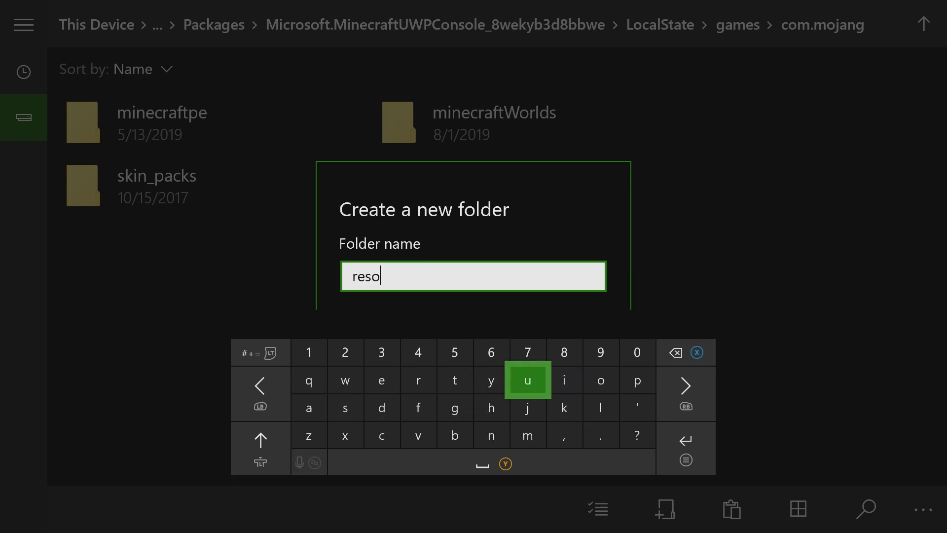
pyautogui.write('u')
pyautogui.press('Left')
pyautogui.write('rce')
pyautogui.press('Right')
pyautogui.press('Right')
pyautogui.write('_packs')
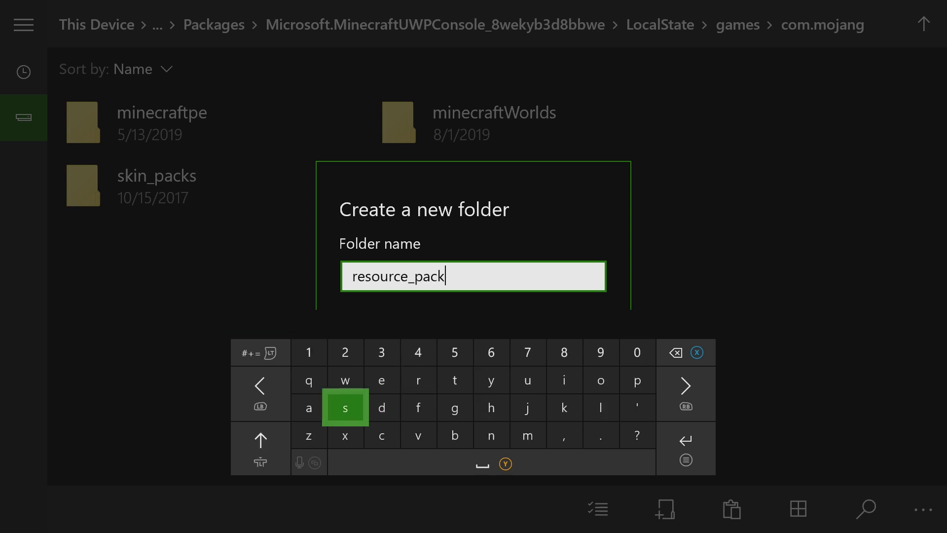
pyautogui.press('Return')
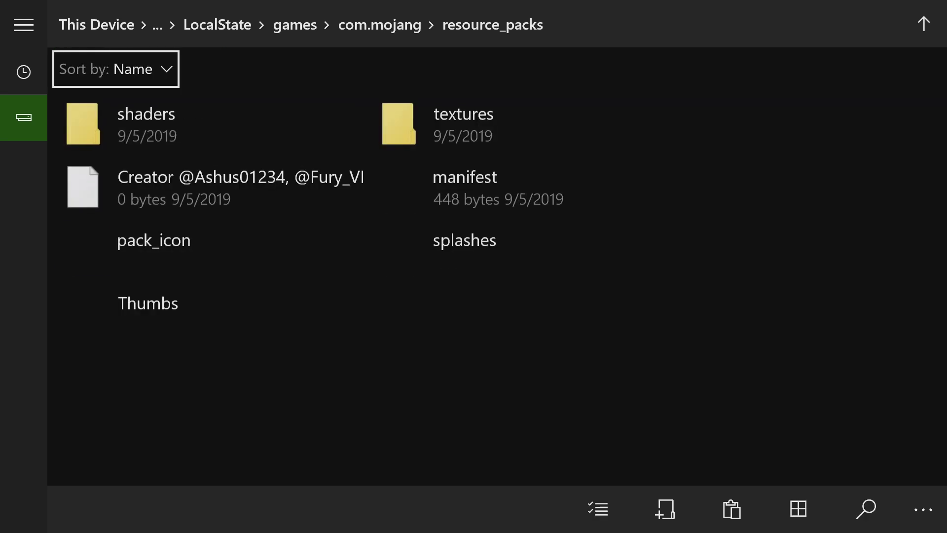
# - Look through the shader pack's files and folders inside resource_packs
pyautogui.press('Down')
pyautogui.press('Down')
pyautogui.press('Down')
pyautogui.press('Down')
pyautogui.press('Down')
pyautogui.press('Down')
pyautogui.press('Down')
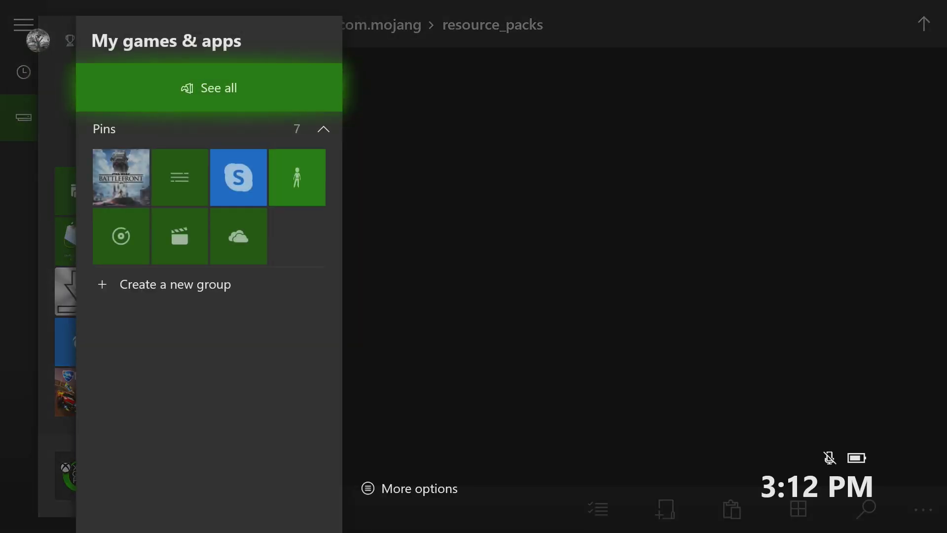
# - Launch Minecraft from the console's full list of installed games and open the Mansions world's settings for editing
pyautogui.press('Return')
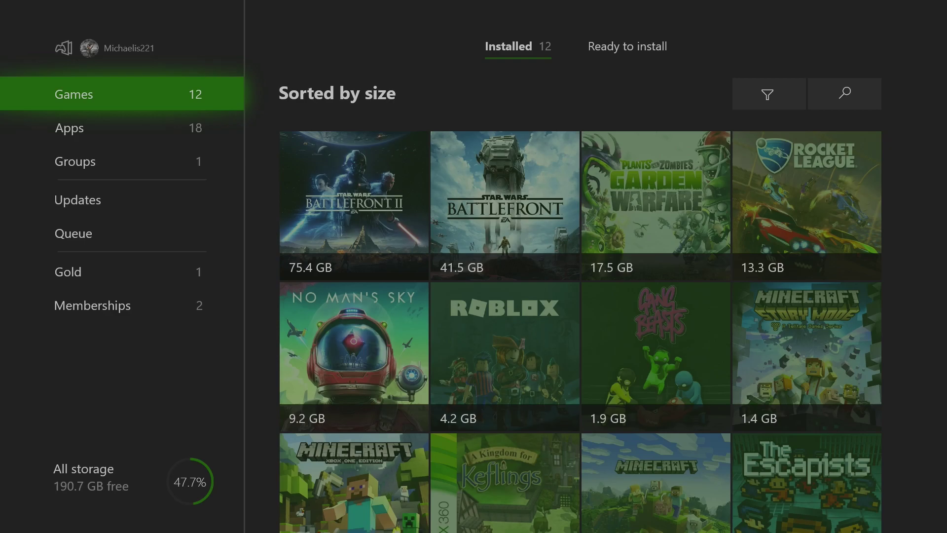
pyautogui.press('Right')
pyautogui.press('Down')
pyautogui.press('Down')
pyautogui.press('Right')
pyautogui.press('Right')
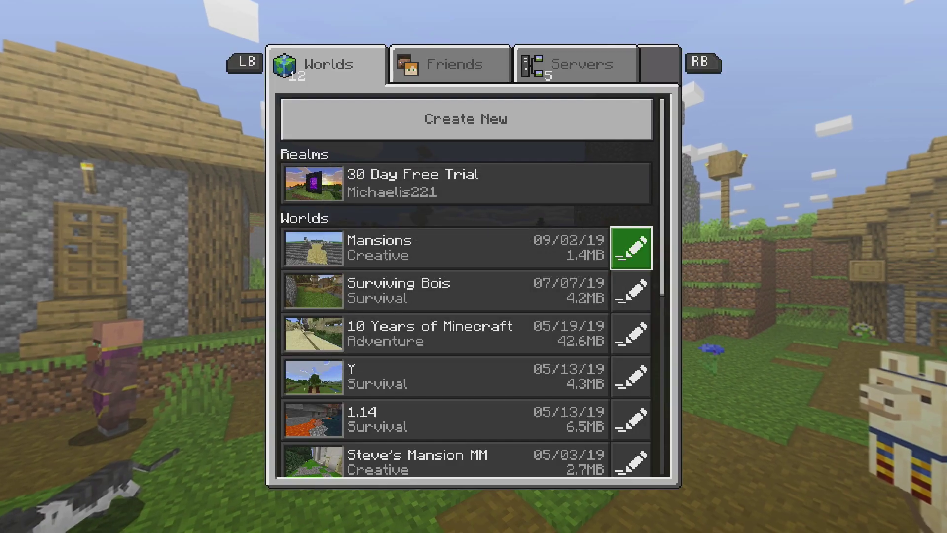
pyautogui.press('Return')
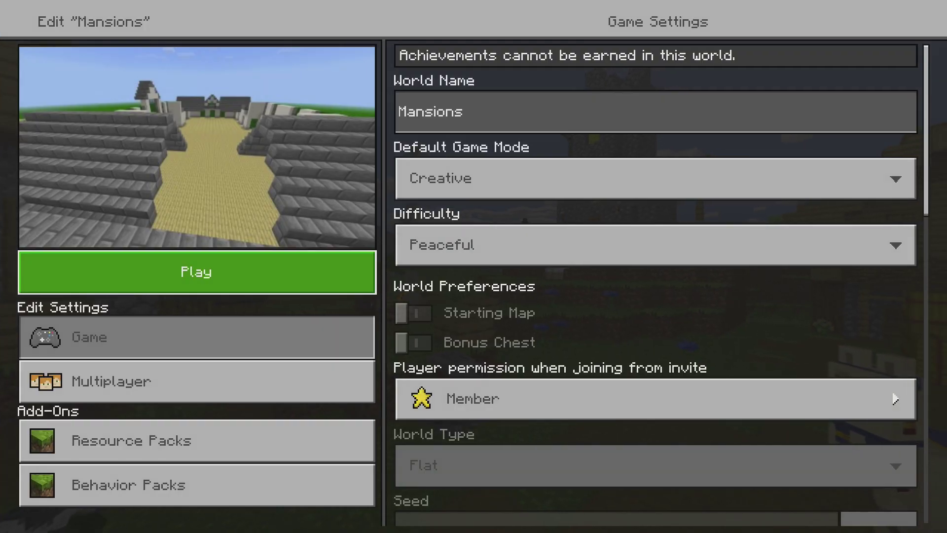
# - Activate the Chocapic Shaders v1.0 resource pack for the Mansions world
pyautogui.press('Down')
pyautogui.press('Down')
pyautogui.press('Down')
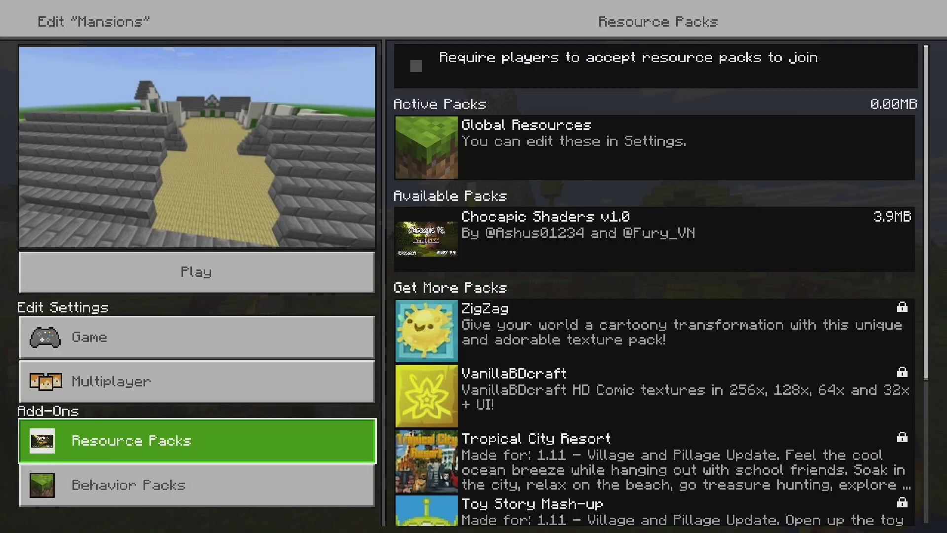
pyautogui.press('Right')
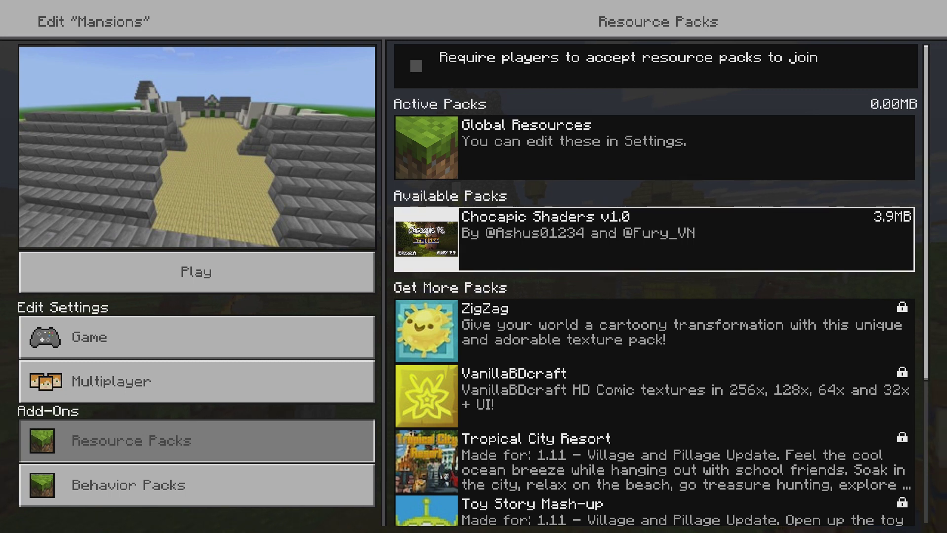
pyautogui.press('Return')
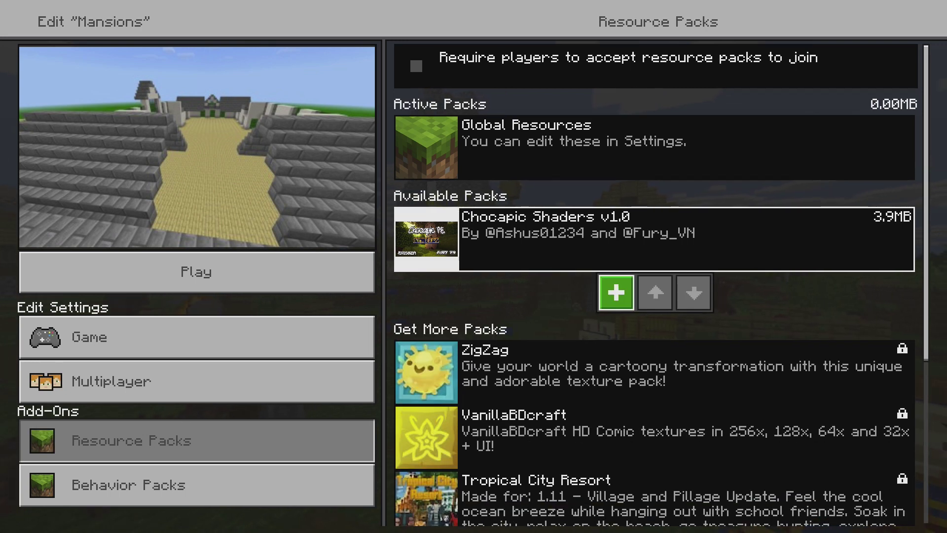
pyautogui.press('Return')
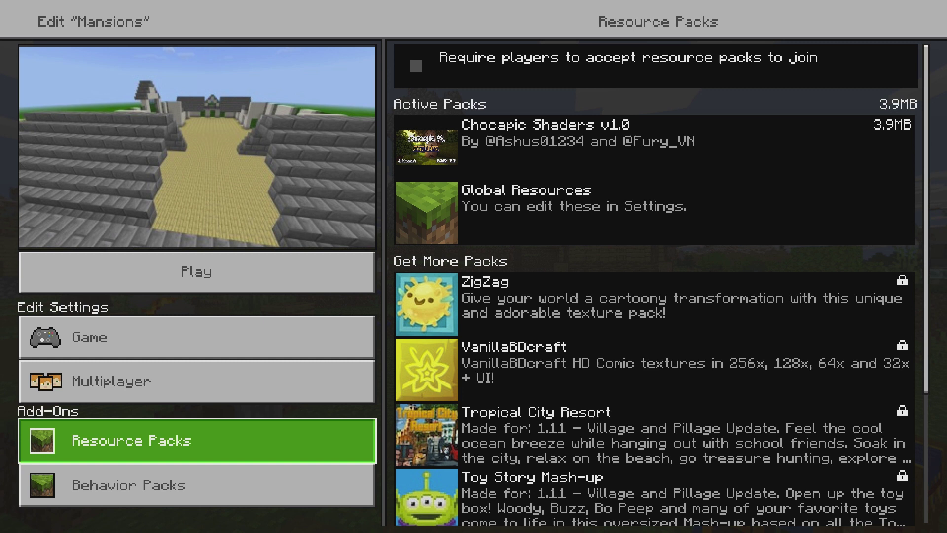
# - Check the Mansions world's active resource packs and start playing the world
pyautogui.press('Right')
pyautogui.press('Down')
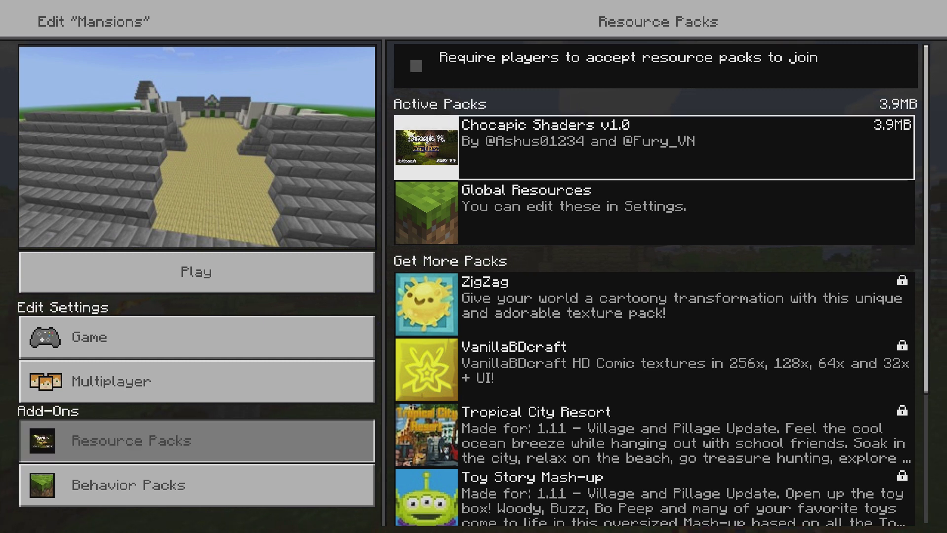
pyautogui.press('Up')
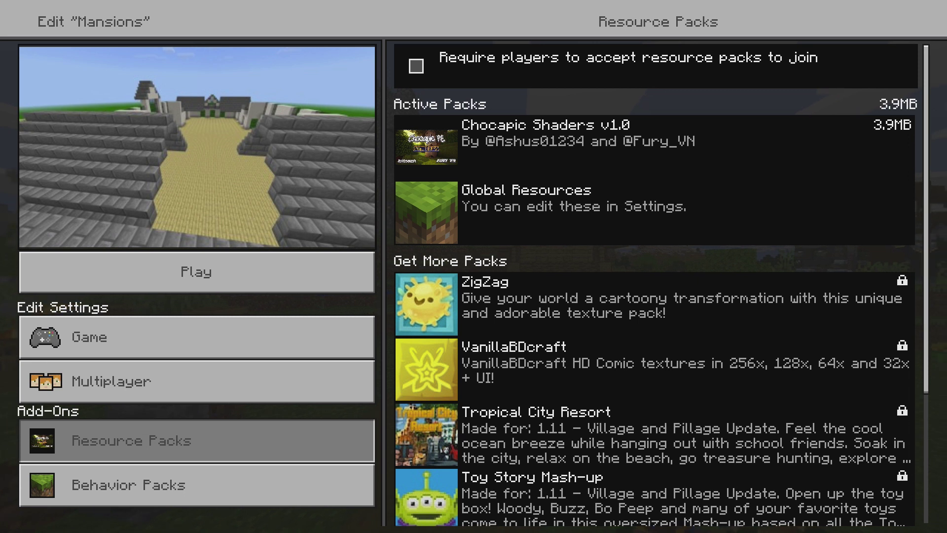
pyautogui.press('Left')
pyautogui.press('Up')
pyautogui.press('Up')
pyautogui.press('Up')
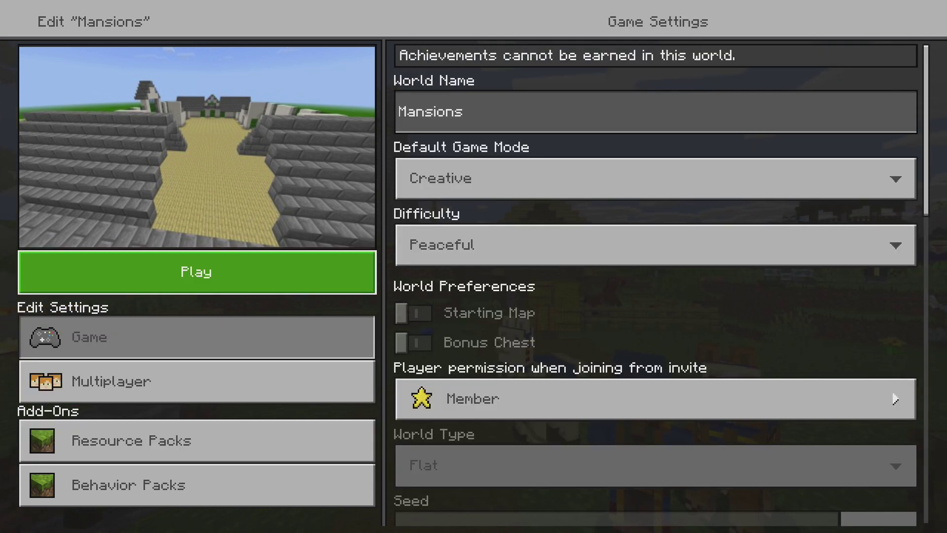
pyautogui.press('Return')
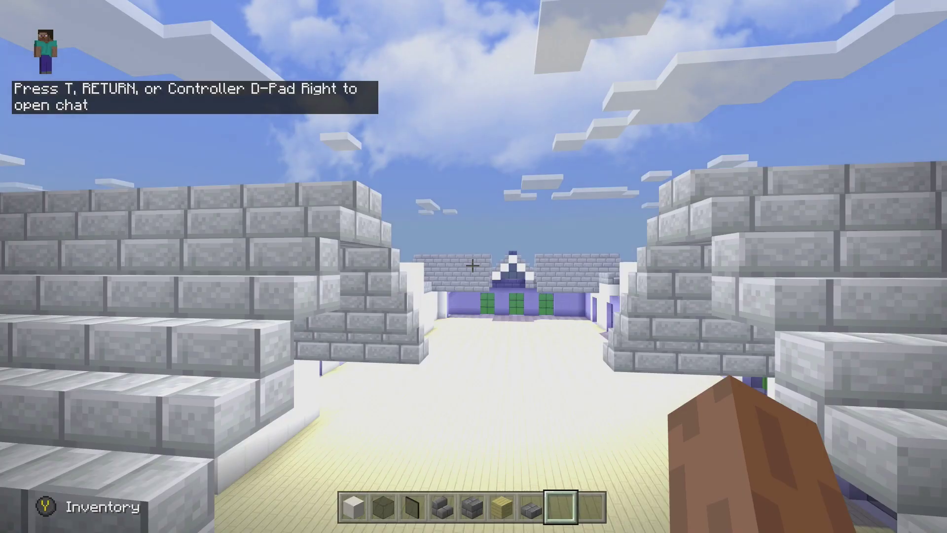
# - Fly off the stone roof across the grass and descend near the trees and house to examine the shader effects
pyautogui.press('space')
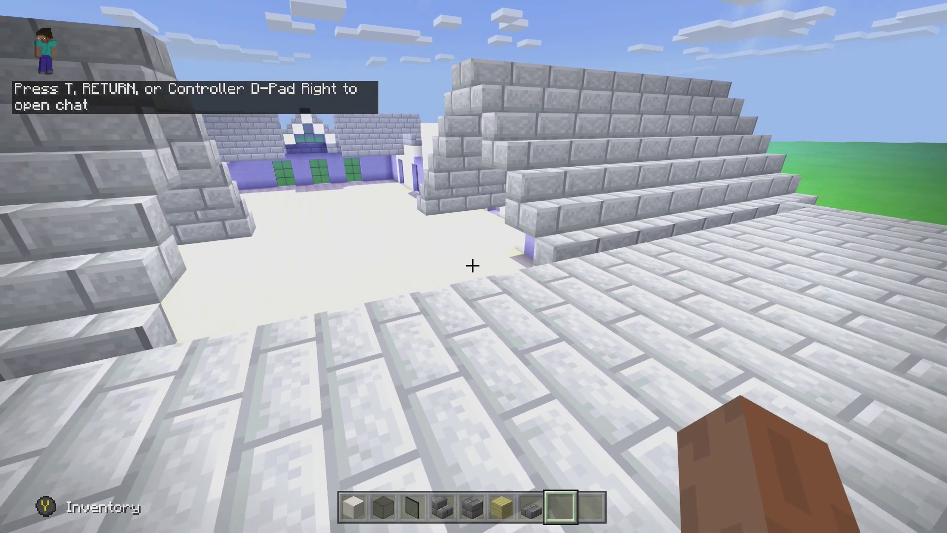
pyautogui.press('space')
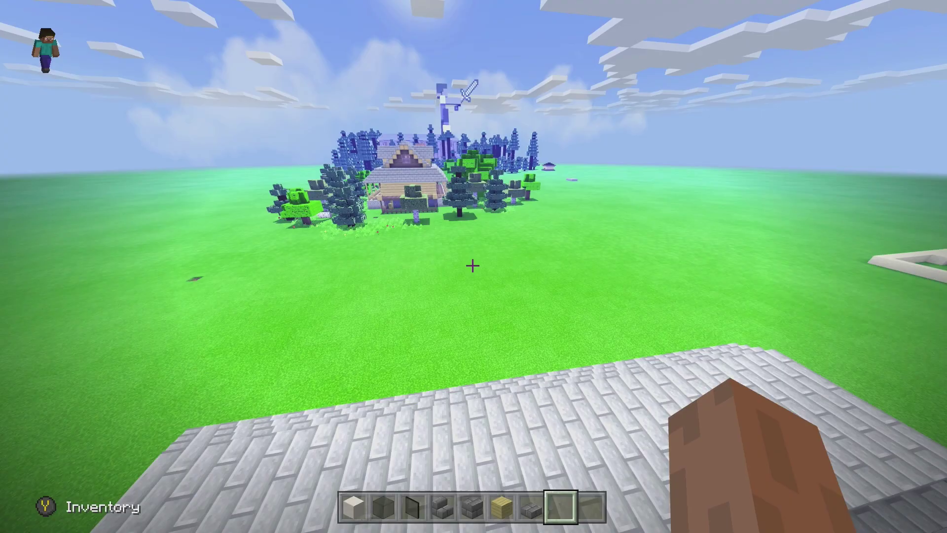
pyautogui.press('w')
pyautogui.press('shift')
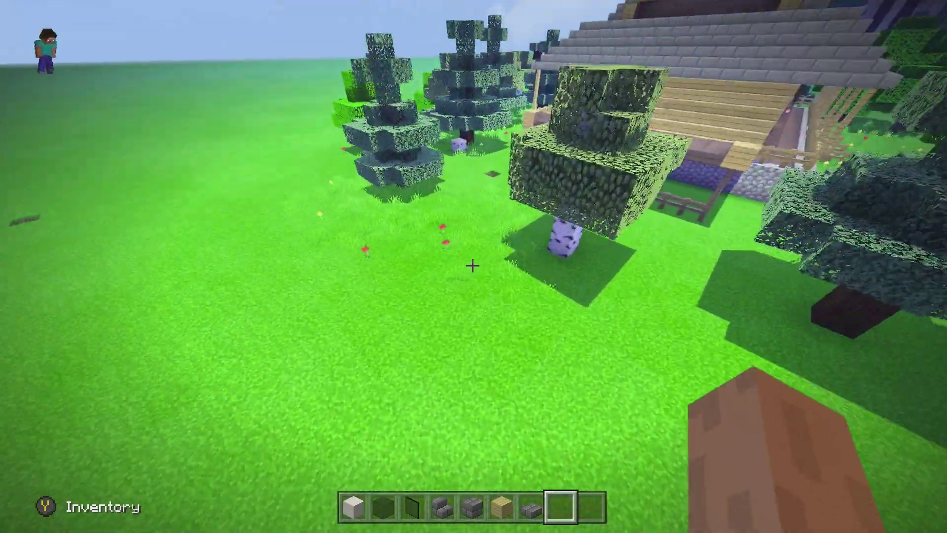